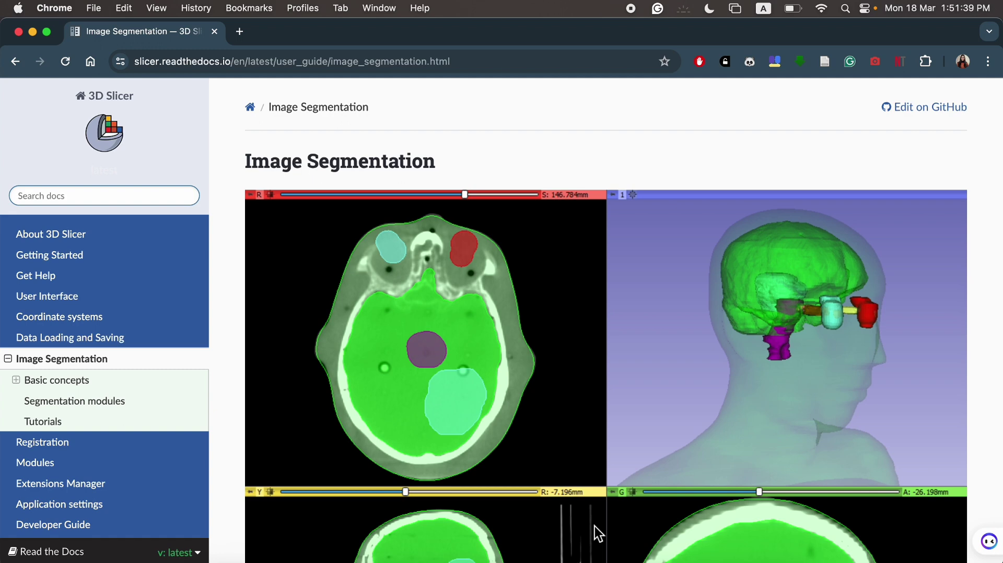
# Read the Image Segmentation documentation's basic concepts and the comparison of segment representations
pyautogui.scroll(-5, 572, 444)
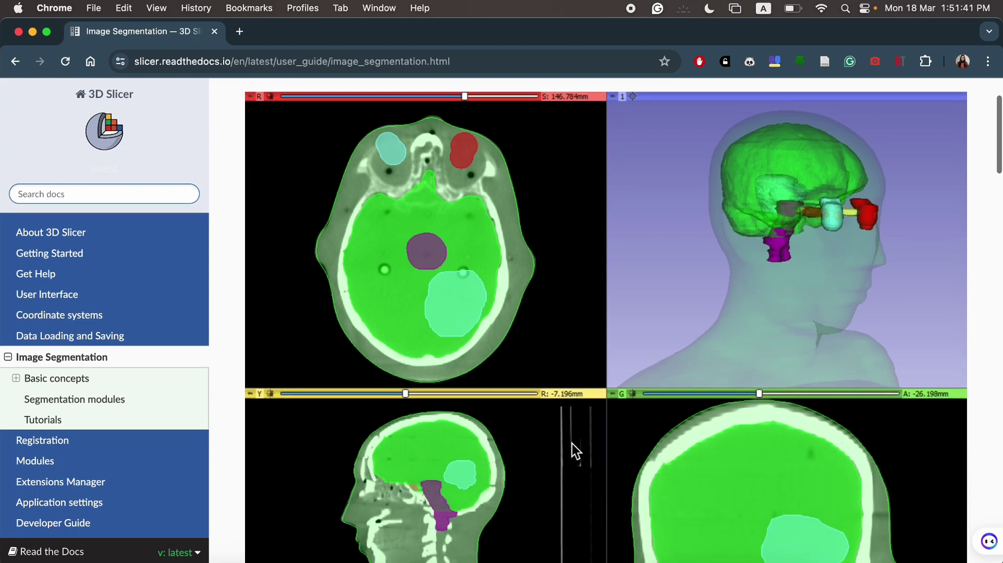
pyautogui.scroll(-8, 572, 444)
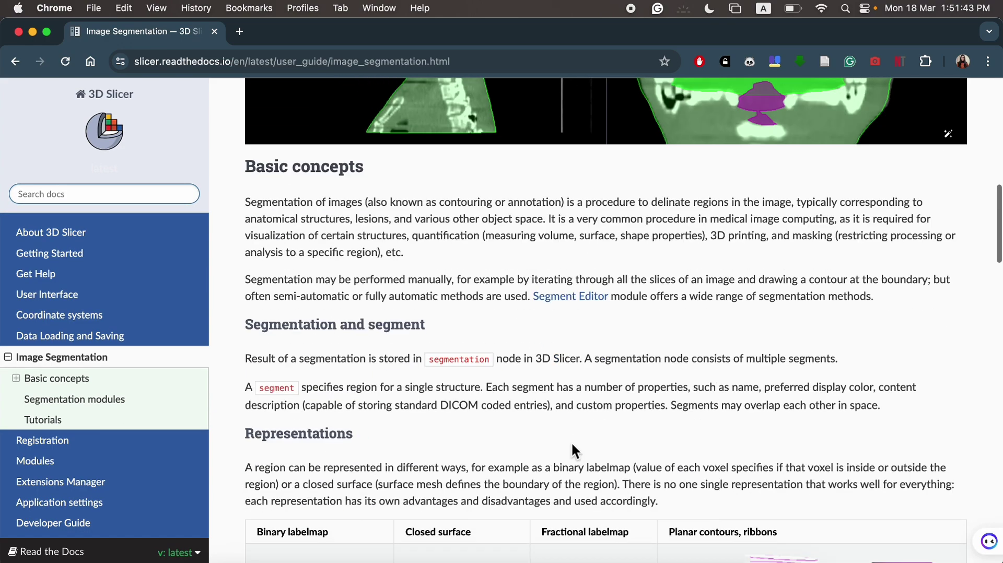
pyautogui.scroll(-8, 572, 444)
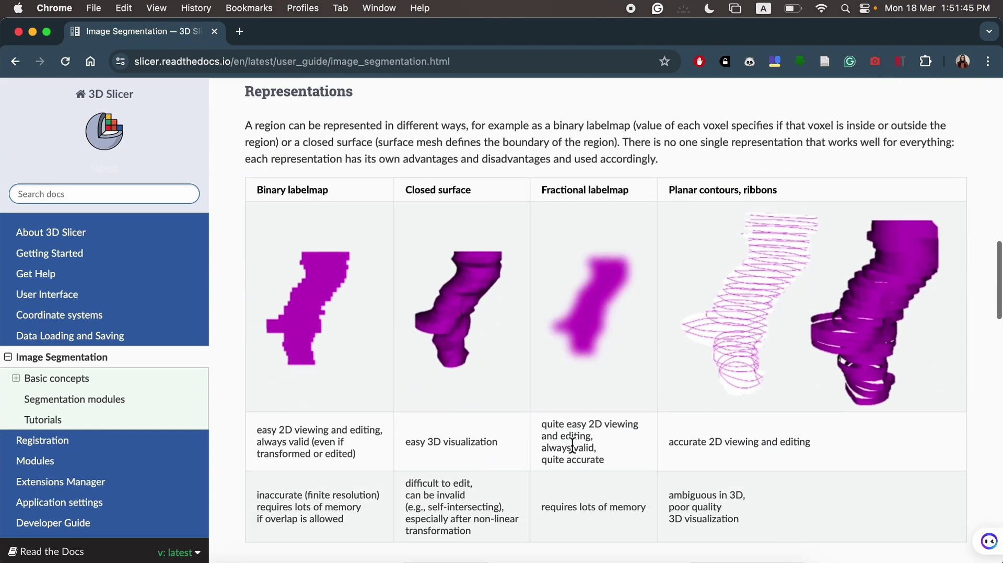
pyautogui.scroll(-2, 572, 444)
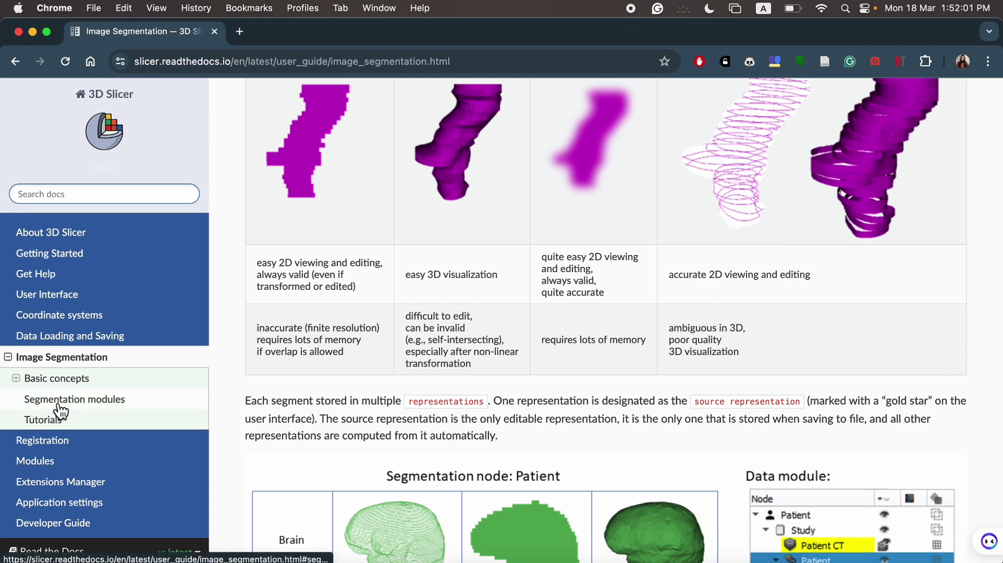
# Switch to 3D Slicer and load the built-in MRHead sample dataset
pyautogui.click(104, 476)
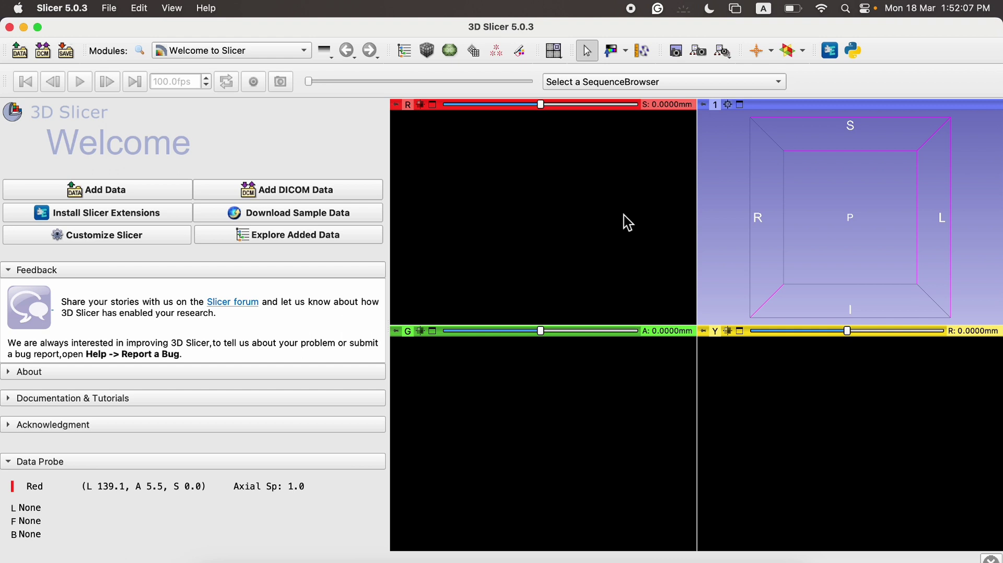
pyautogui.click(362, 210)
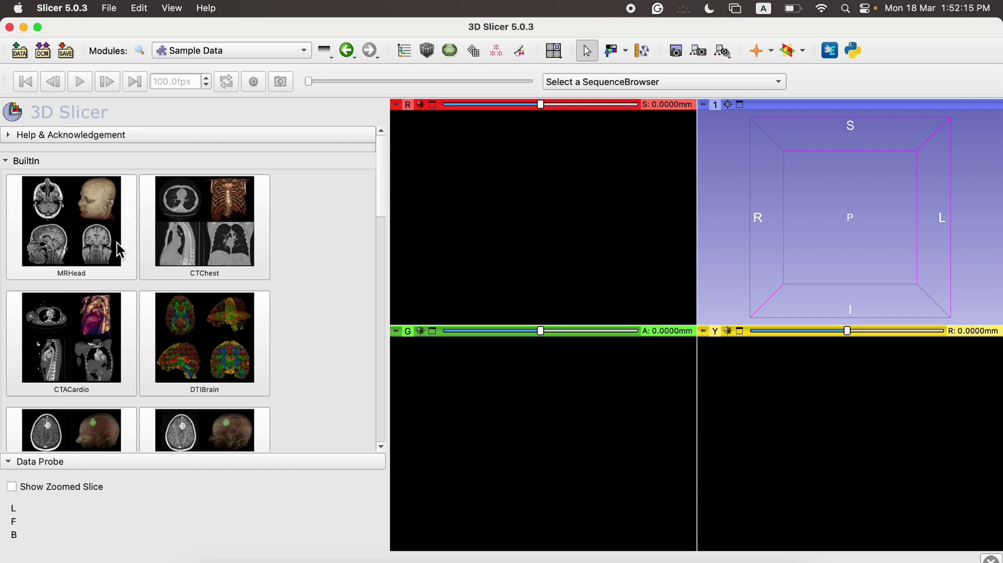
pyautogui.click(89, 240)
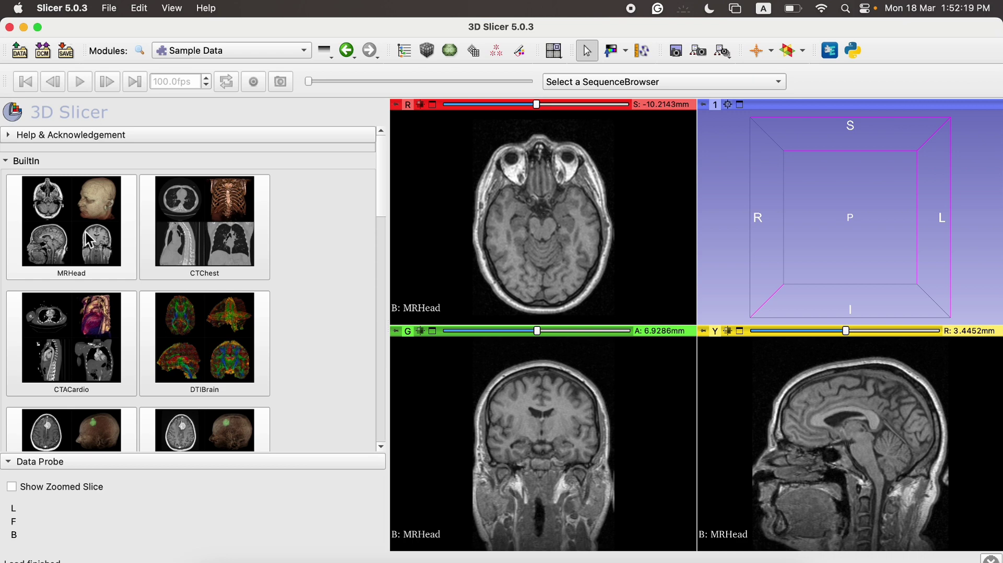
# Open the Segment Editor module and add two empty segments for the MRHead volume
pyautogui.click(199, 50)
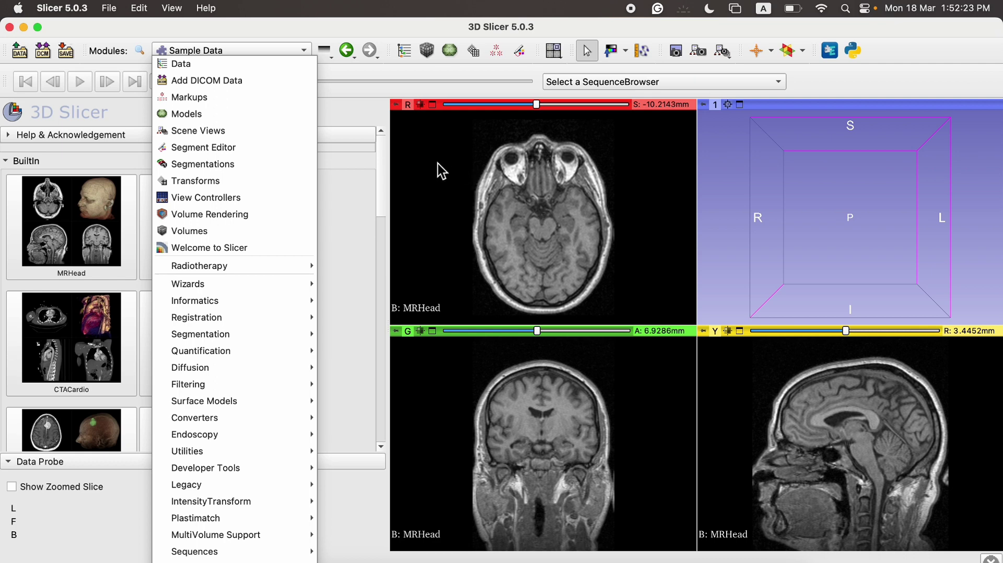
pyautogui.click(239, 151)
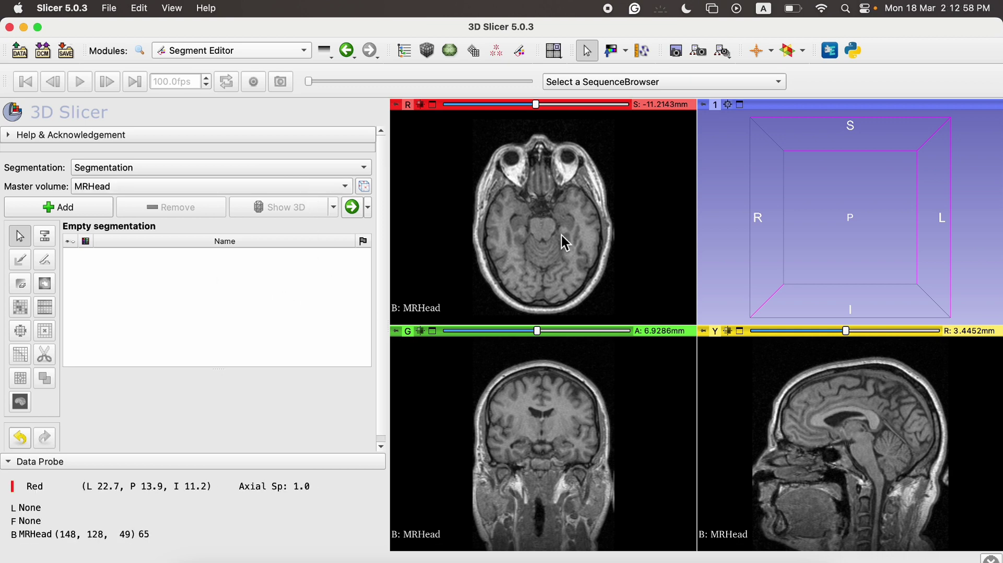
pyautogui.moveTo(495, 190)
pyautogui.mouseDown(button='middle')
pyautogui.moveTo(488, 217)
pyautogui.moveTo(492, 174)
pyautogui.mouseUp(button='middle')
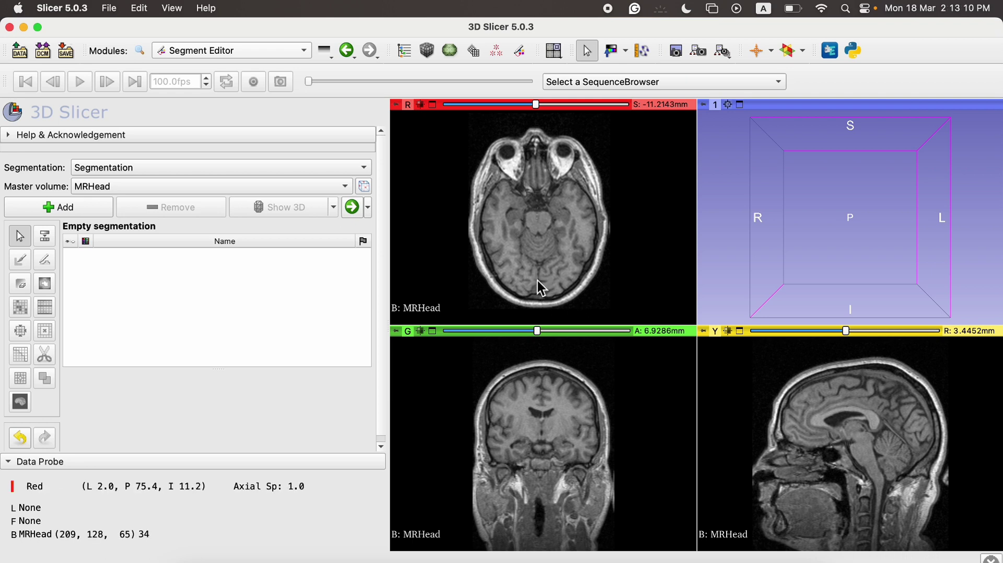
pyautogui.click(66, 206)
pyautogui.click(66, 205)
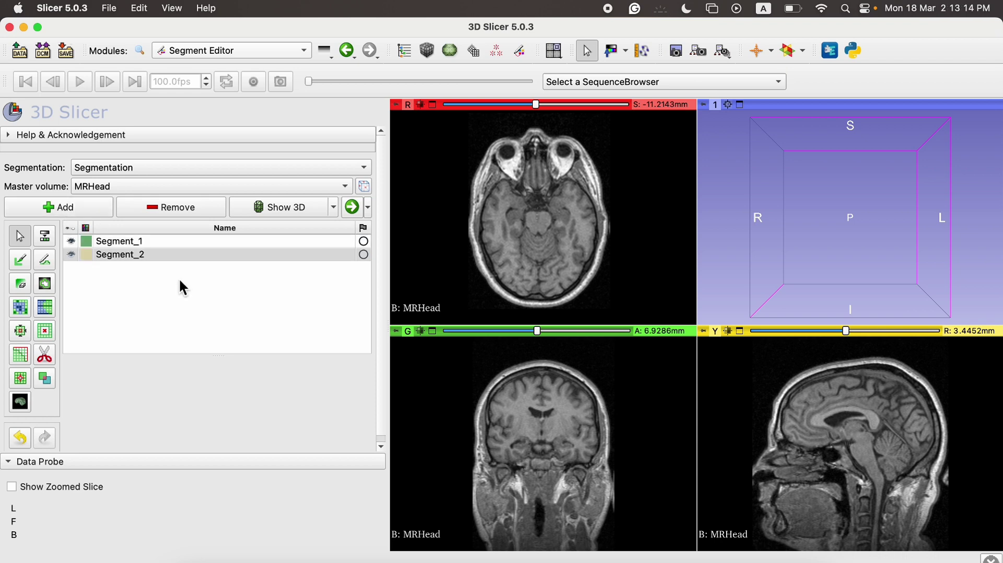
# Rename the first segment as other and the second segment as brain
pyautogui.doubleClick(106, 240)
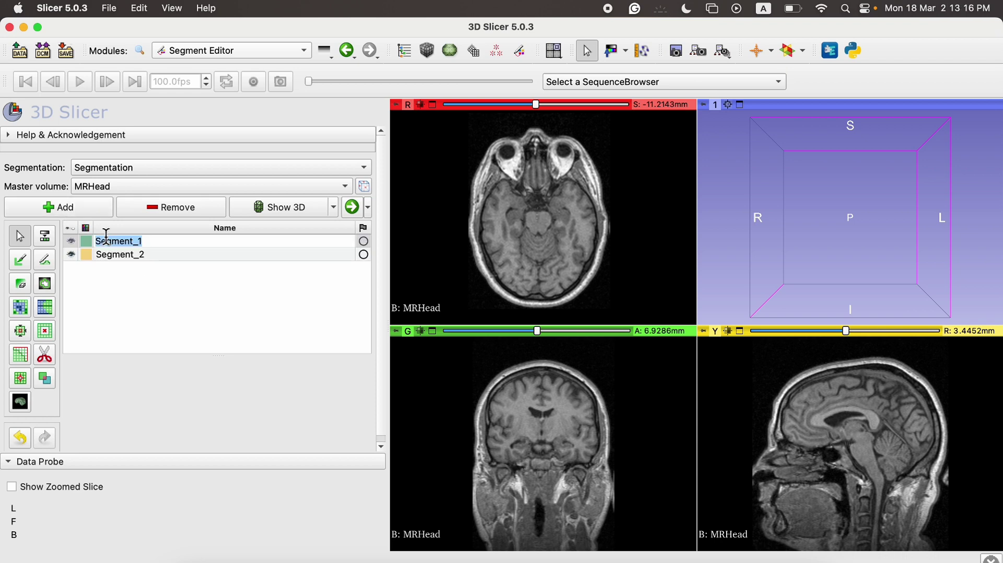
pyautogui.write('other')
pyautogui.press('Return')
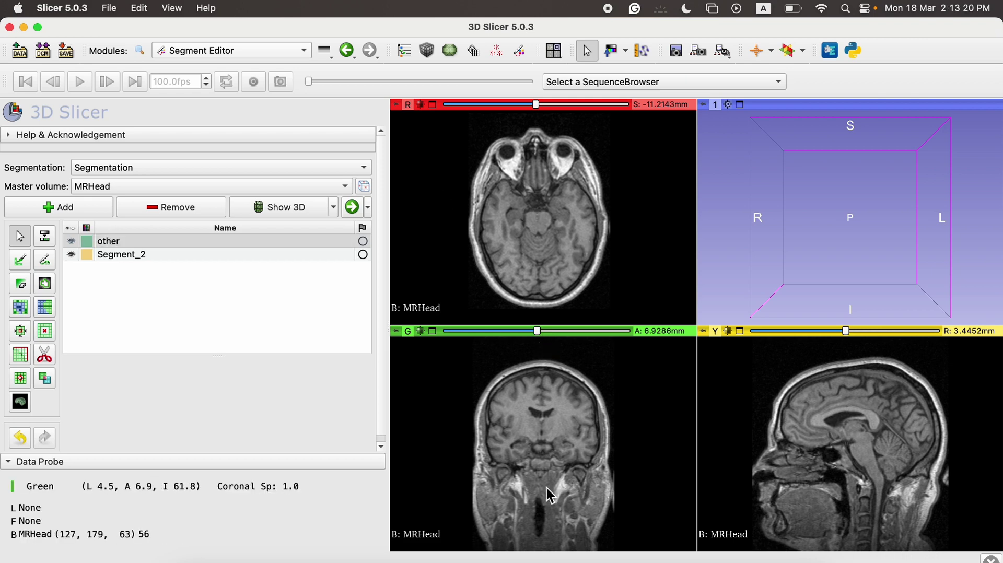
pyautogui.doubleClick(116, 258)
pyautogui.write('brain')
pyautogui.press('Return')
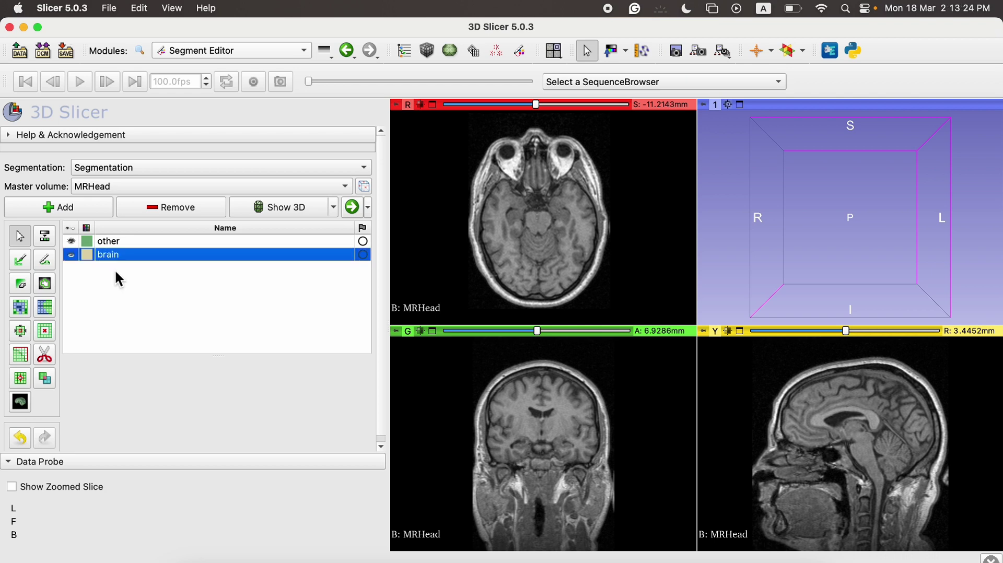
# Change the display colour of the other segment to bright green
pyautogui.doubleClick(89, 244)
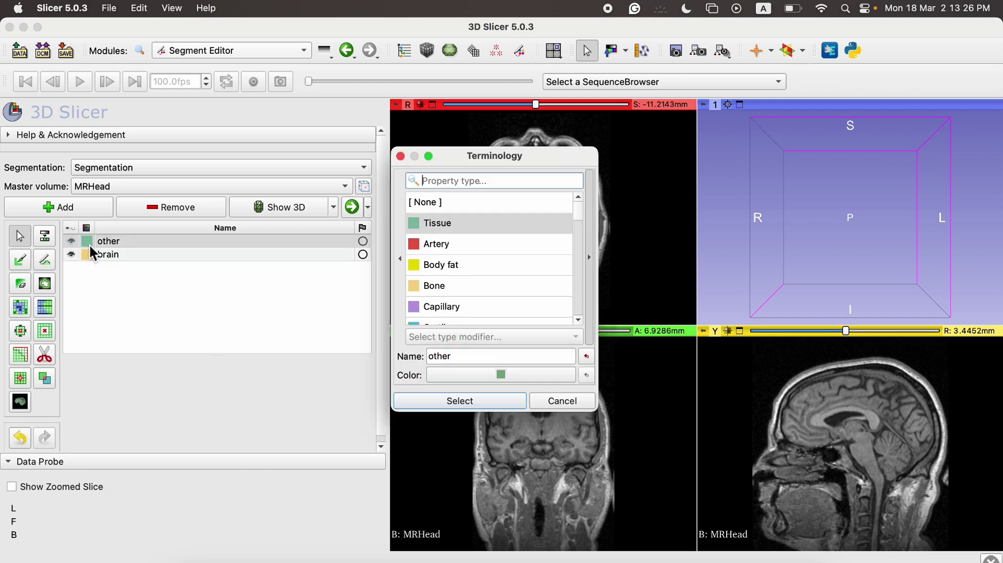
pyautogui.click(501, 375)
pyautogui.moveTo(628, 250); pyautogui.dragTo(628, 158)
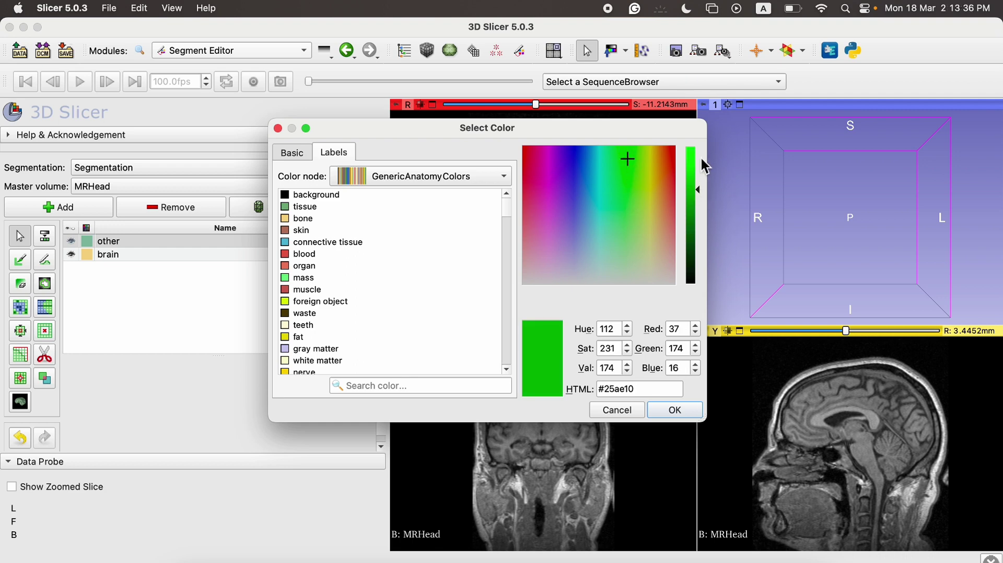
pyautogui.click(671, 412)
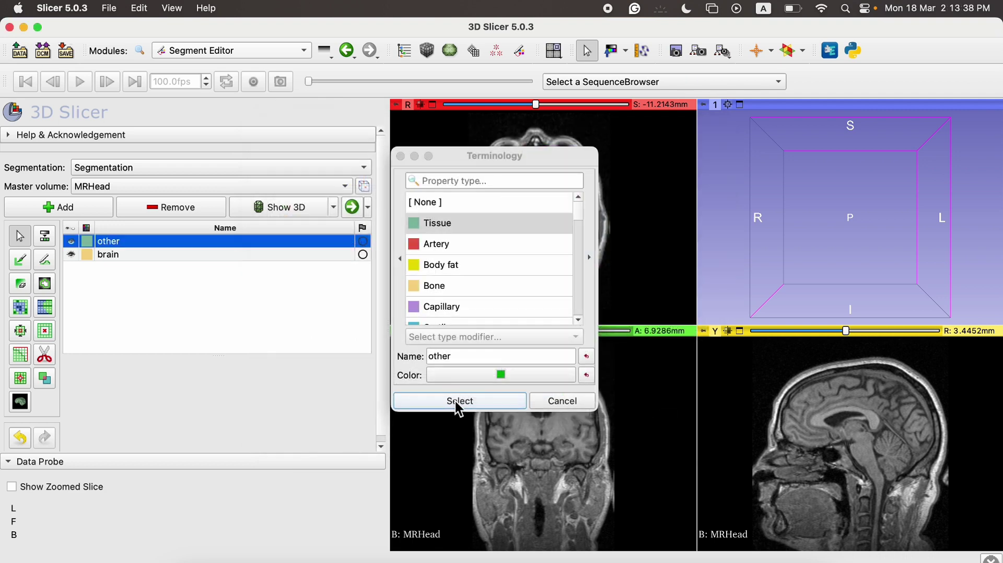
pyautogui.click(455, 401)
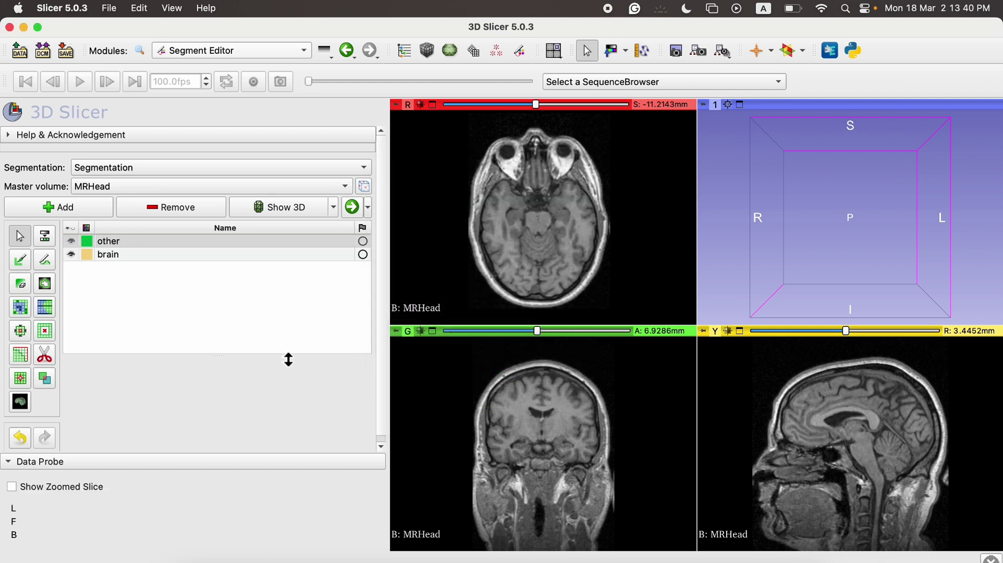
# Review the brain segment's terminology and colour settings and accept them as they are
pyautogui.doubleClick(137, 256)
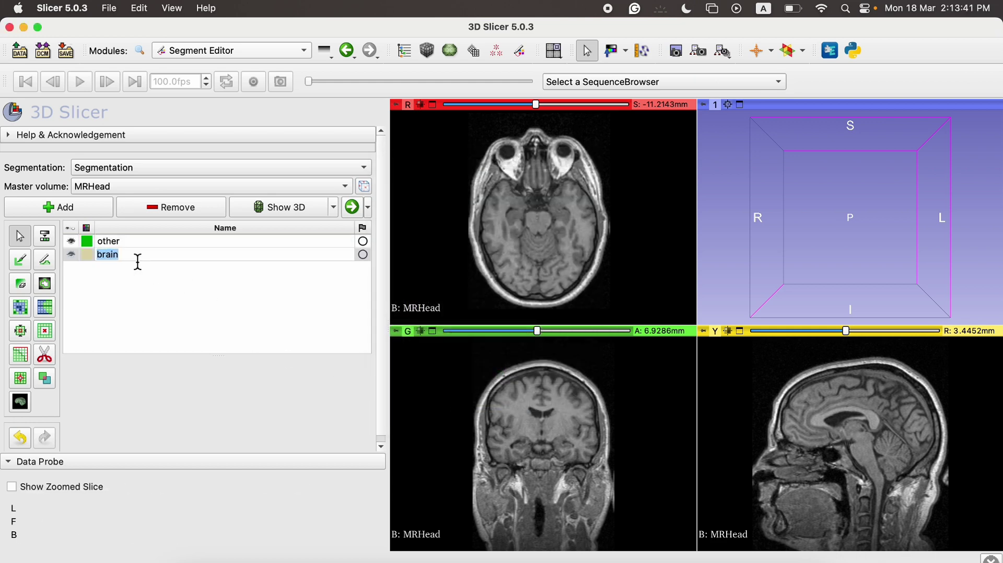
pyautogui.doubleClick(86, 255)
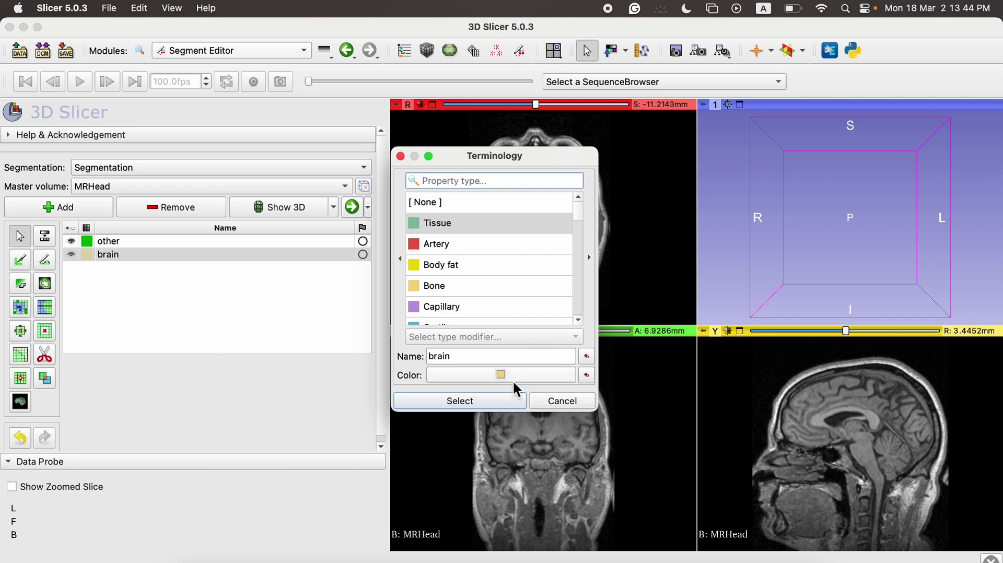
pyautogui.click(498, 406)
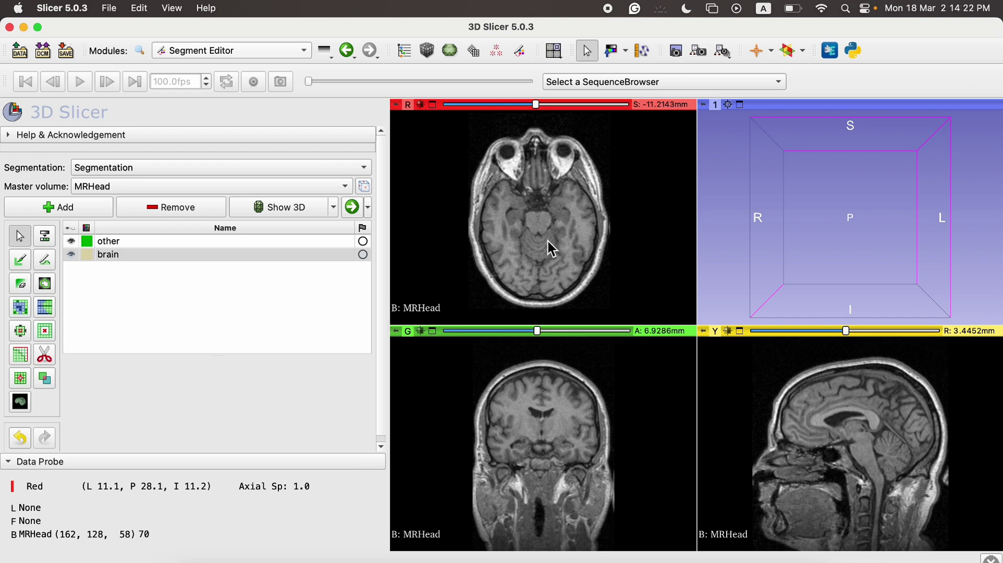
# Paint a band along the inner boundary of the brain on the axial slice with a 3% brush for the brain segment
pyautogui.click(23, 262)
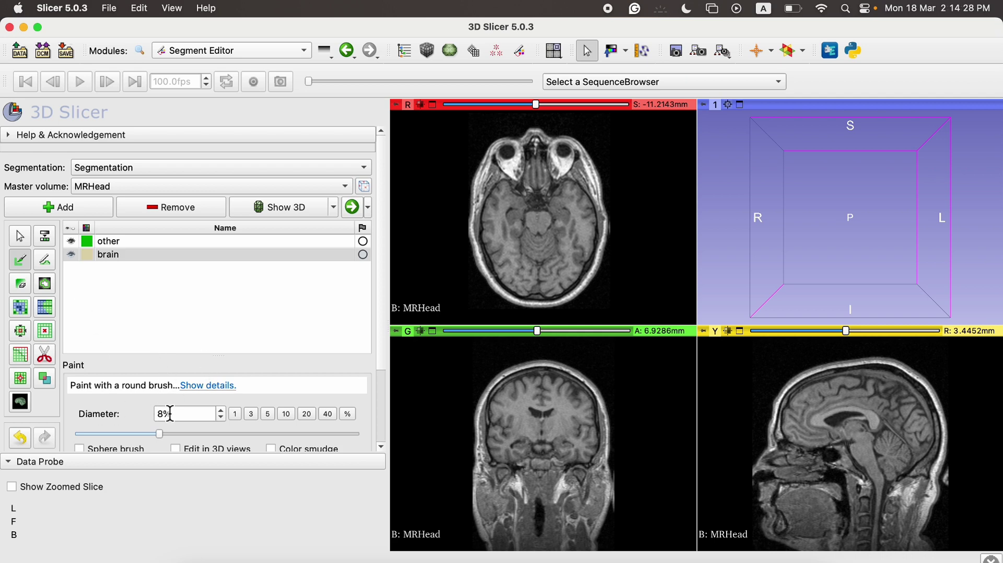
pyautogui.click(251, 414)
pyautogui.moveTo(515, 281)
pyautogui.mouseDown()
pyautogui.moveTo(499, 239)
pyautogui.moveTo(506, 202)
pyautogui.moveTo(588, 202)
pyautogui.moveTo(596, 231)
pyautogui.moveTo(575, 277)
pyautogui.moveTo(513, 284)
pyautogui.mouseUp()
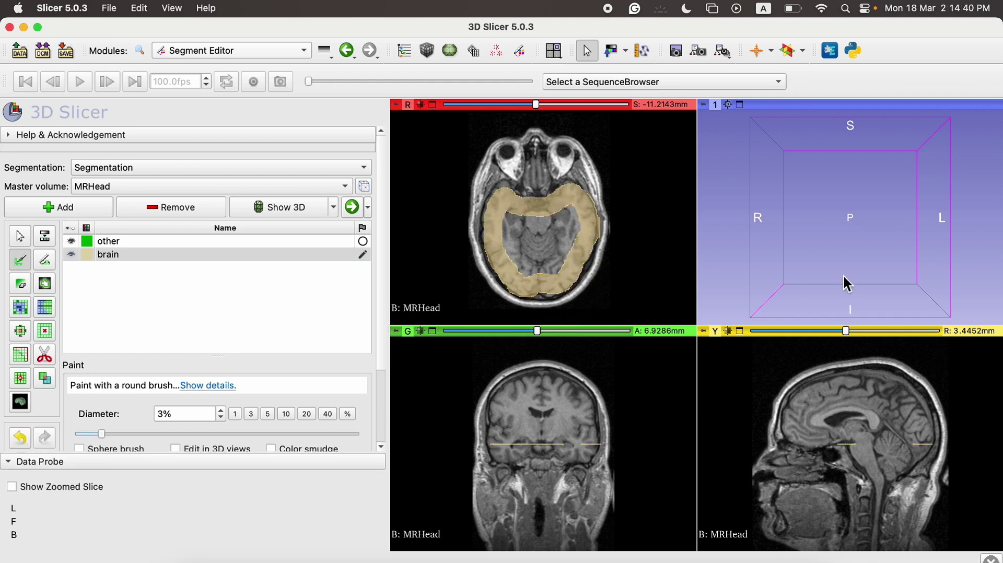
# Show the segmentation in 3D and inspect the painted slice from an oblique angle
pyautogui.click(272, 209)
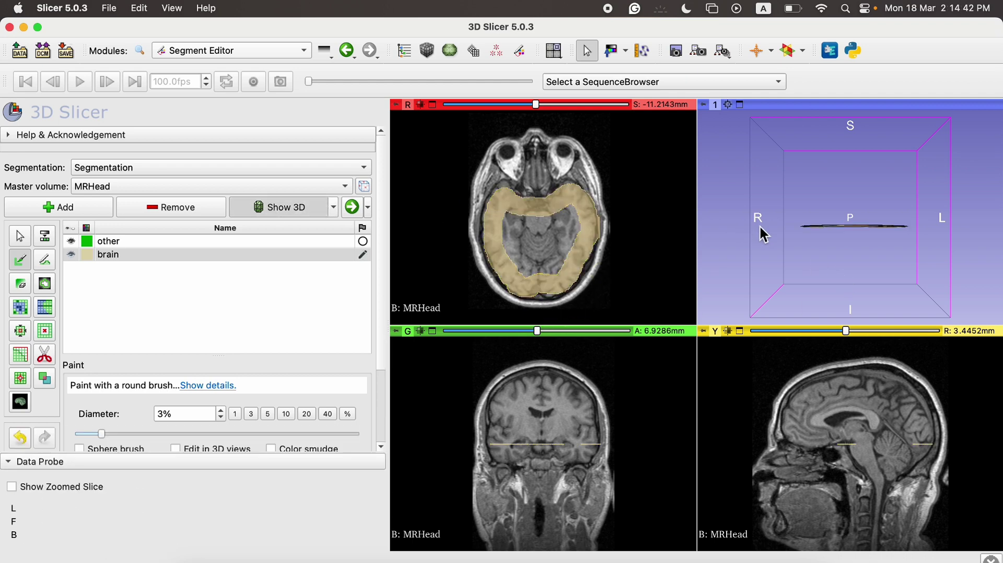
pyautogui.moveTo(859, 231); pyautogui.dragTo(778, 225)
pyautogui.moveTo(791, 239); pyautogui.dragTo(806, 236)
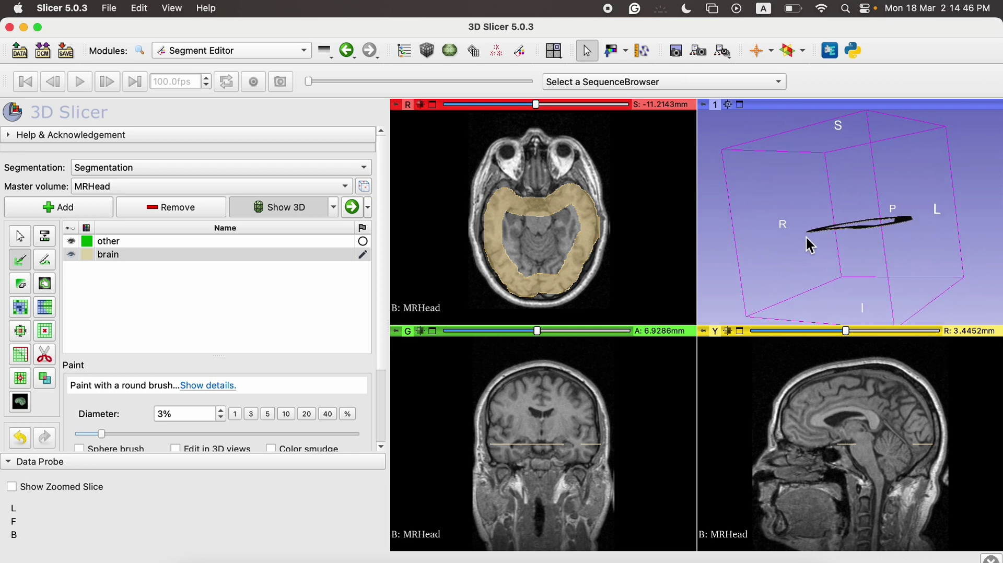
# Set the brush diameter to 10% and fill the unpainted interior of the brain on the axial slice
pyautogui.click(221, 411)
pyautogui.click(221, 411)
pyautogui.click(220, 411)
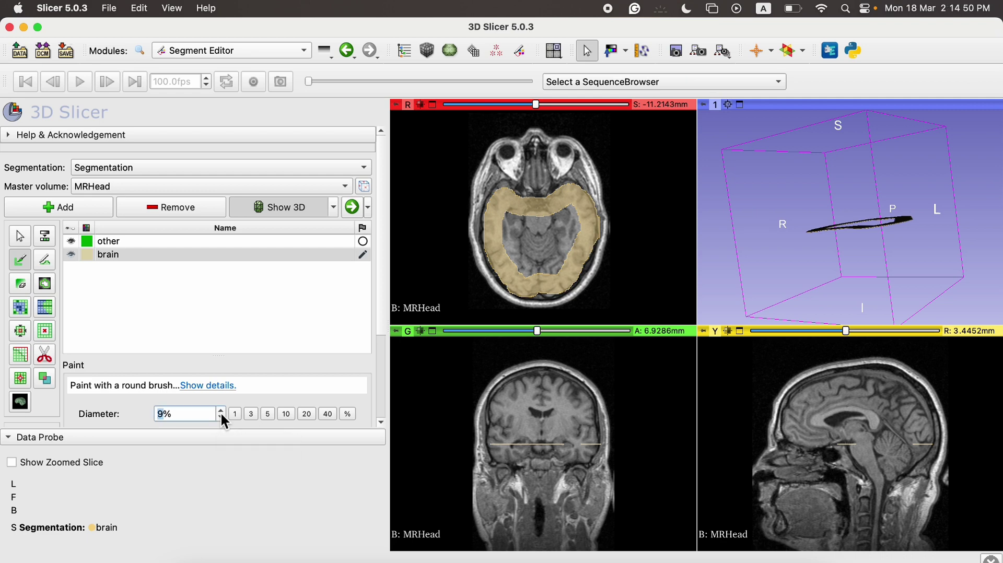
pyautogui.click(221, 411)
pyautogui.moveTo(547, 272)
pyautogui.mouseDown()
pyautogui.moveTo(525, 233)
pyautogui.moveTo(569, 231)
pyautogui.moveTo(564, 254)
pyautogui.mouseUp()
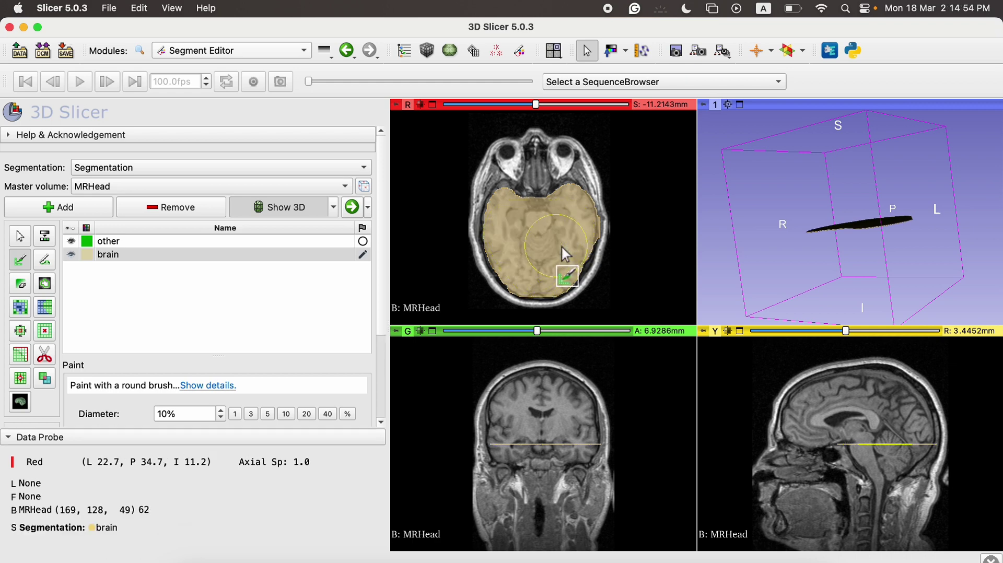
# Refine the front edge of the painted brain area with a 1% brush and undo the last stray stroke
pyautogui.click(236, 415)
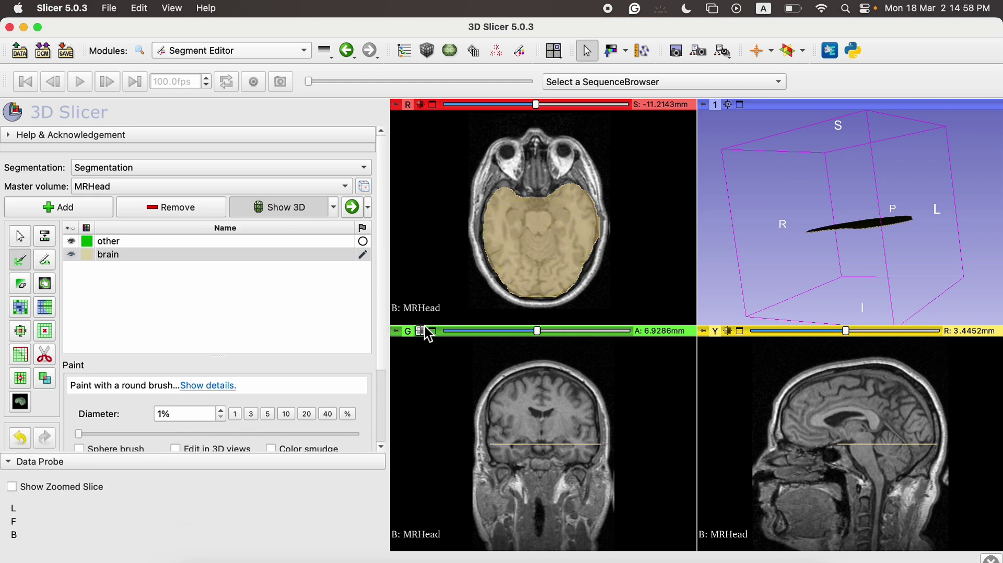
pyautogui.moveTo(511, 200)
pyautogui.mouseDown()
pyautogui.moveTo(522, 195)
pyautogui.moveTo(513, 189)
pyautogui.mouseUp()
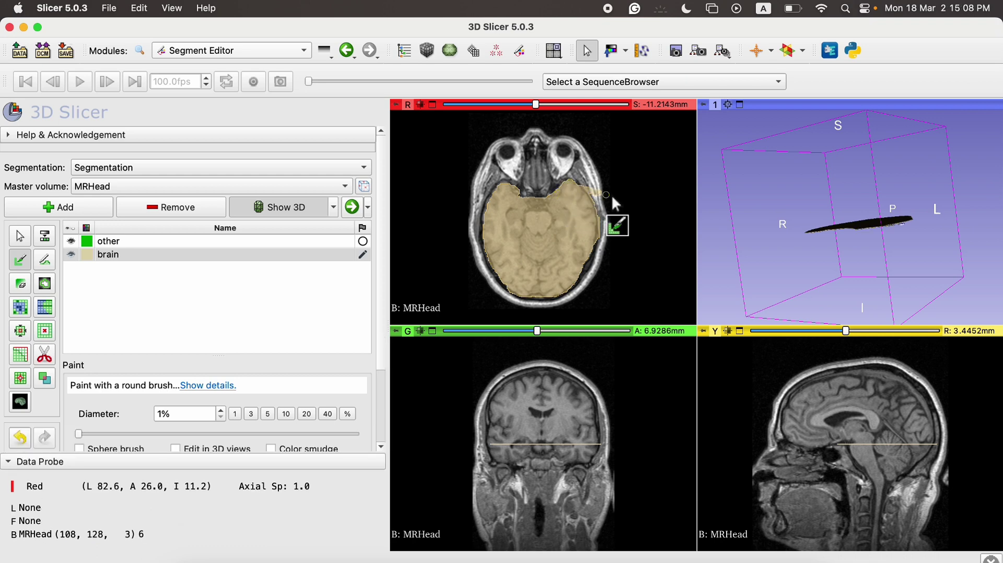
pyautogui.press('super+z')
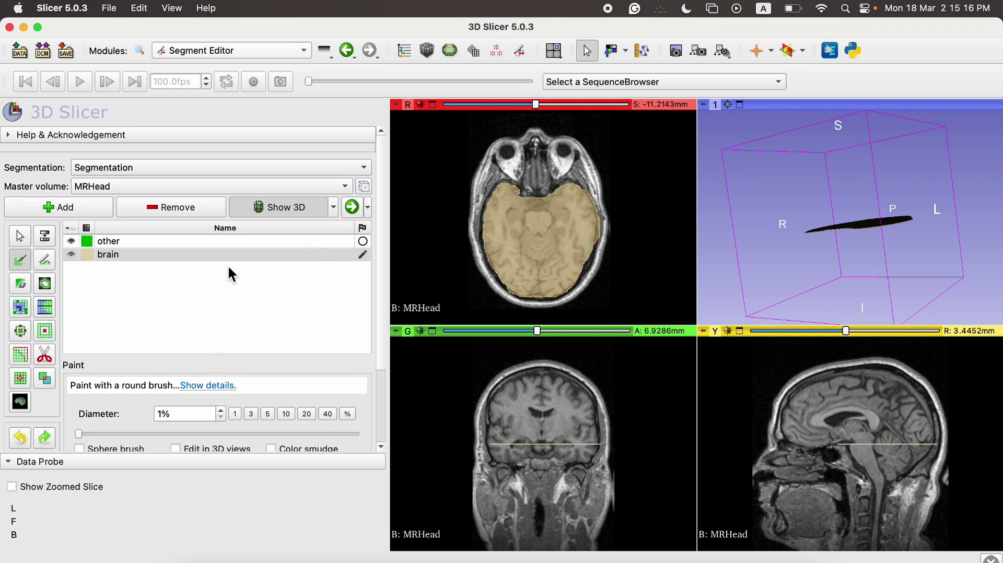
# Outline and fill the brain on the adjacent axial slice at S -10.2143 mm using the Draw effect
pyautogui.click(44, 267)
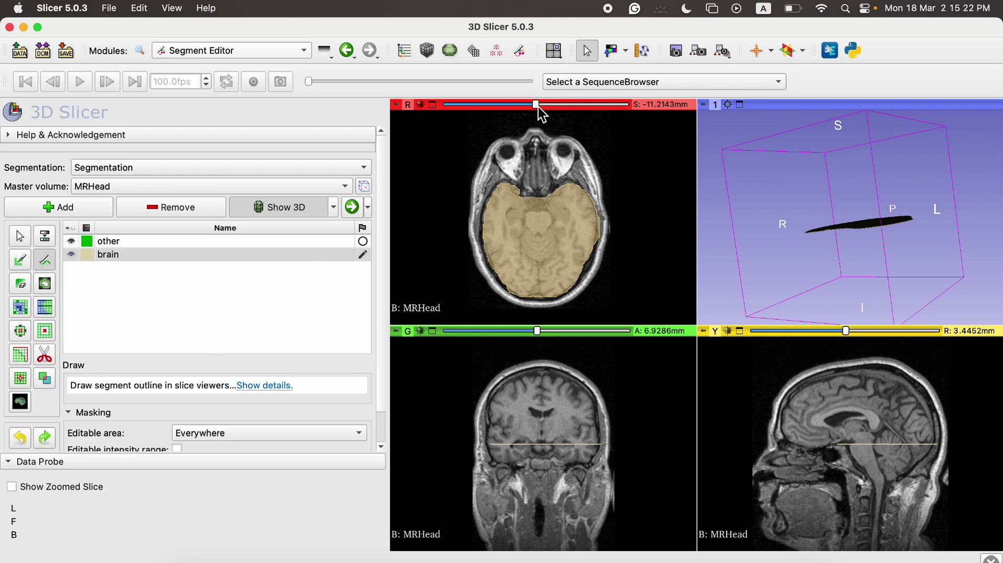
pyautogui.scroll(1, 536, 106)
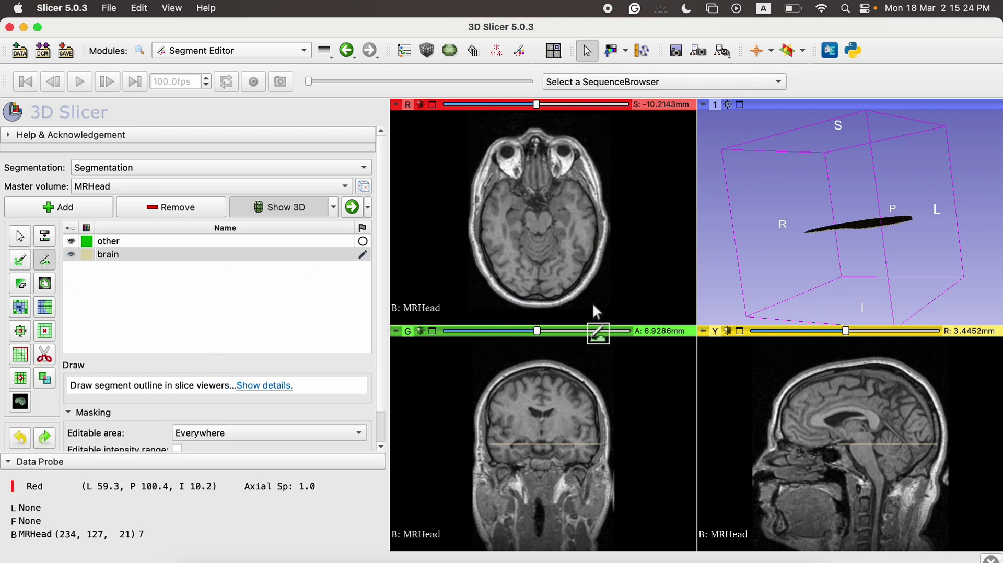
pyautogui.moveTo(549, 294)
pyautogui.mouseDown()
pyautogui.moveTo(503, 278)
pyautogui.moveTo(488, 233)
pyautogui.moveTo(497, 202)
pyautogui.moveTo(520, 187)
pyautogui.moveTo(543, 197)
pyautogui.moveTo(569, 184)
pyautogui.moveTo(590, 205)
pyautogui.moveTo(597, 254)
pyautogui.moveTo(559, 297)
pyautogui.mouseUp()
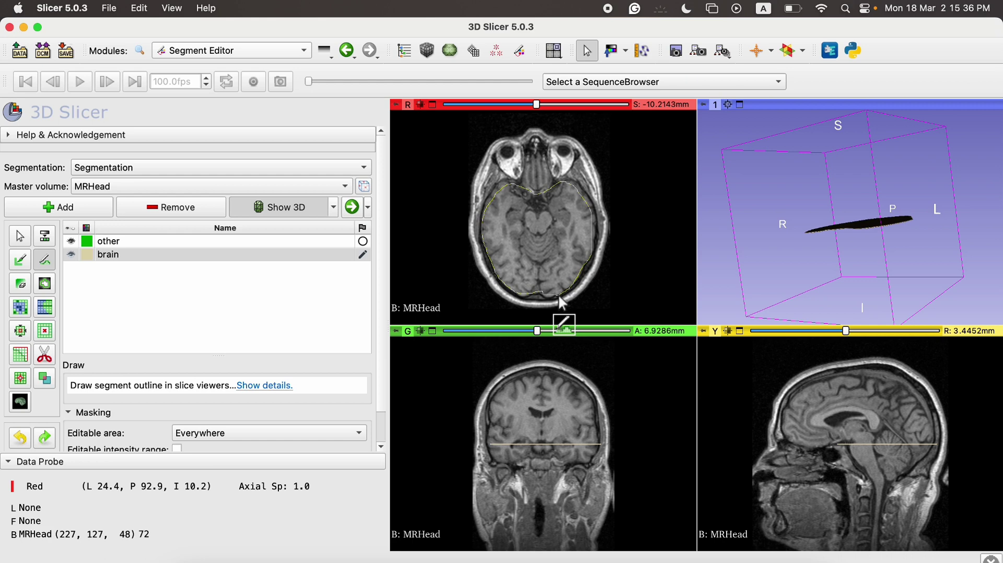
pyautogui.moveTo(559, 298); pyautogui.dragTo(559, 297)
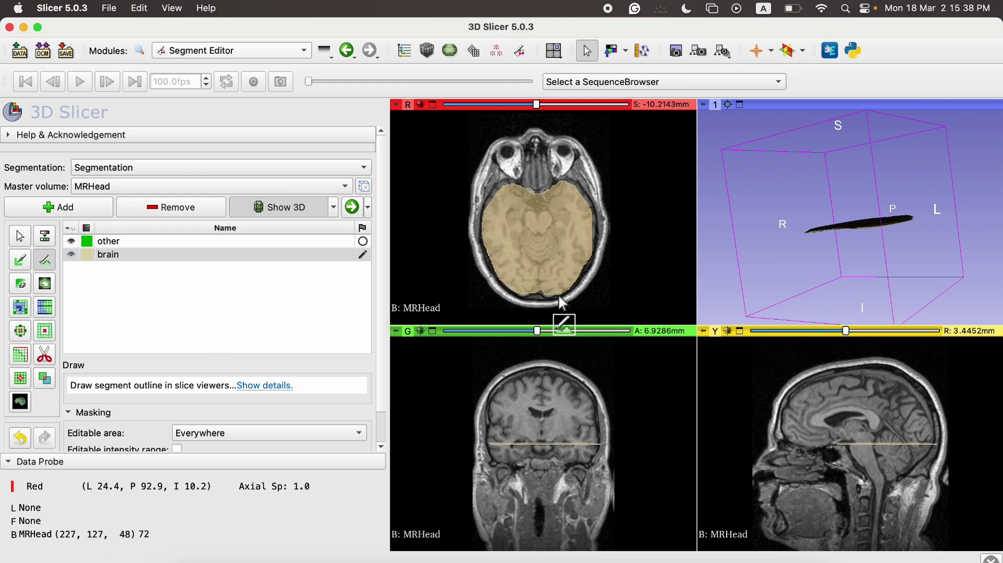
# Erase the entire painted brain area on the axial slices using the Erase effect with a 10% brush diameter
pyautogui.click(21, 284)
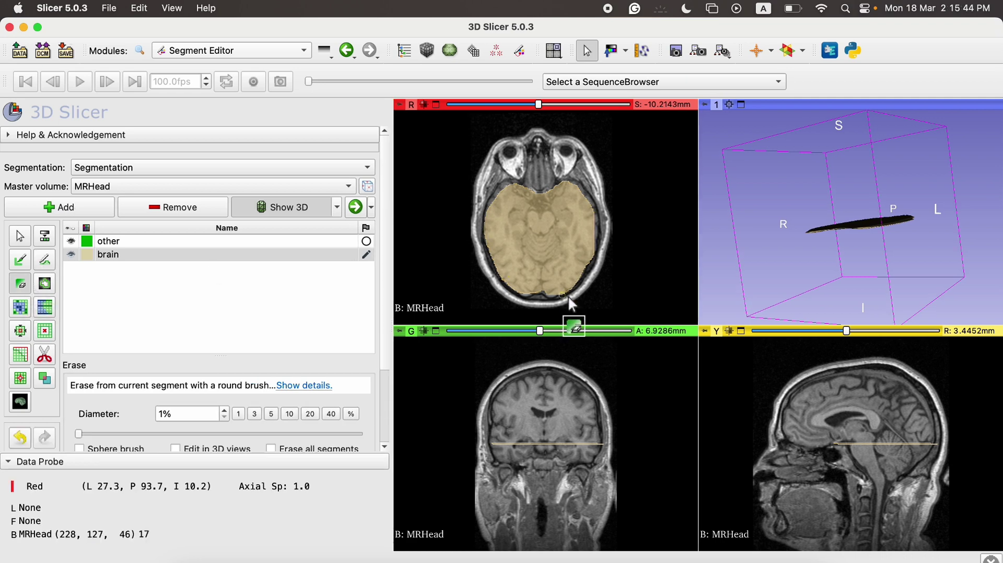
pyautogui.moveTo(584, 296); pyautogui.dragTo(573, 300)
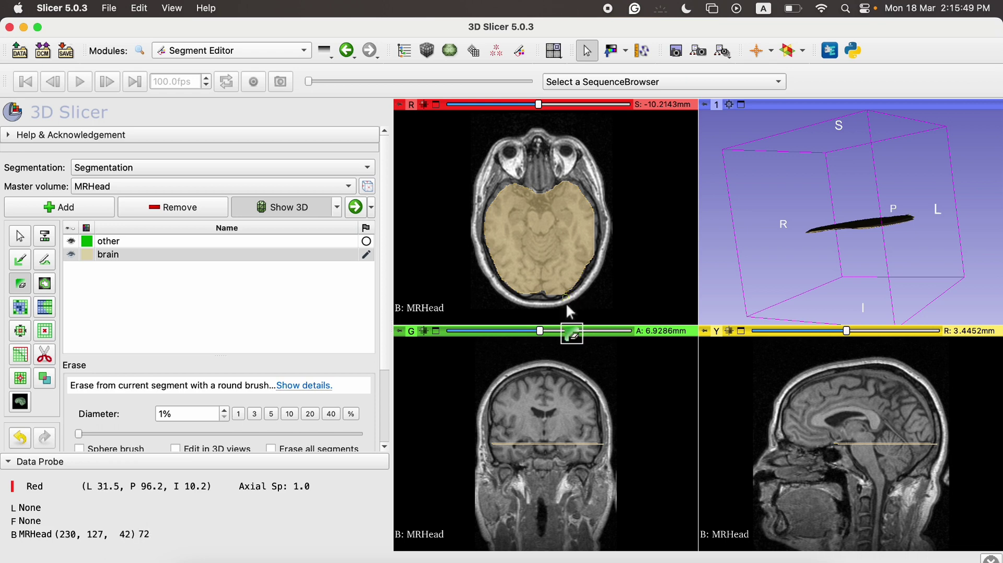
pyautogui.click(290, 414)
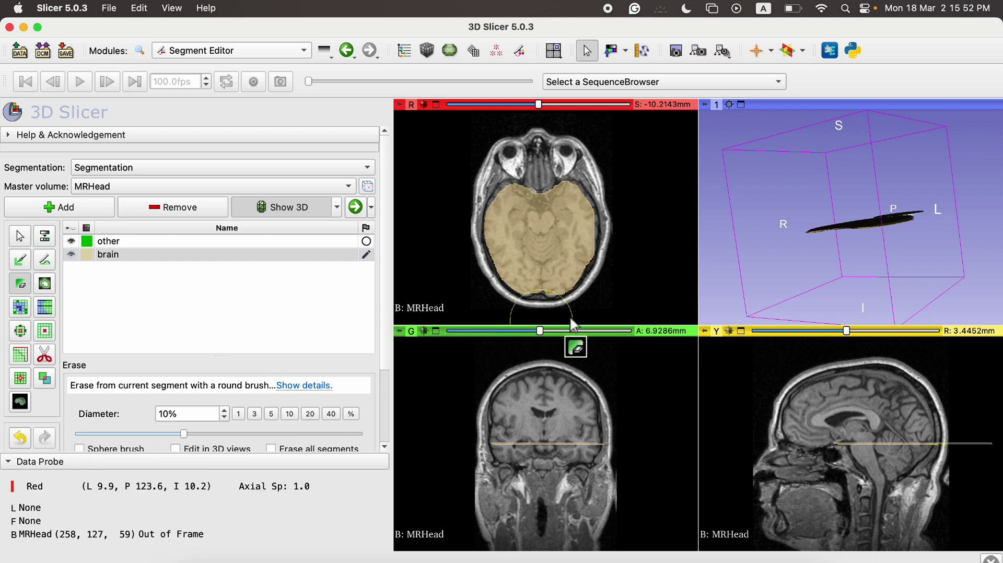
pyautogui.moveTo(589, 325)
pyautogui.mouseDown()
pyautogui.moveTo(610, 306)
pyautogui.moveTo(617, 260)
pyautogui.moveTo(582, 210)
pyautogui.moveTo(515, 204)
pyautogui.moveTo(489, 220)
pyautogui.moveTo(535, 265)
pyautogui.moveTo(590, 286)
pyautogui.moveTo(584, 229)
pyautogui.mouseUp()
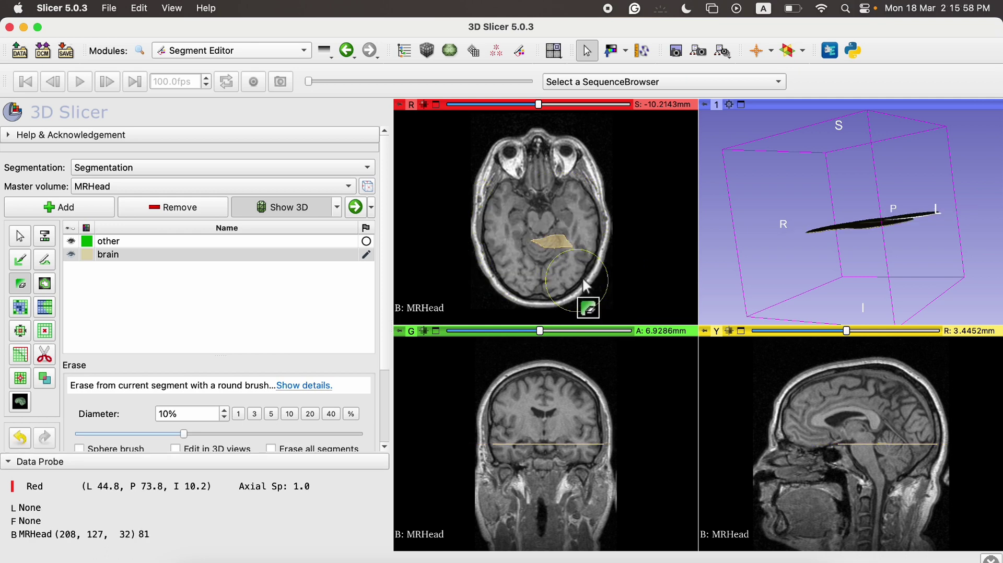
pyautogui.moveTo(594, 305)
pyautogui.mouseDown()
pyautogui.moveTo(600, 247)
pyautogui.moveTo(581, 217)
pyautogui.moveTo(517, 211)
pyautogui.moveTo(511, 238)
pyautogui.moveTo(525, 278)
pyautogui.moveTo(550, 291)
pyautogui.moveTo(587, 283)
pyautogui.moveTo(553, 223)
pyautogui.mouseUp()
pyautogui.scroll(-1, 578, 251)
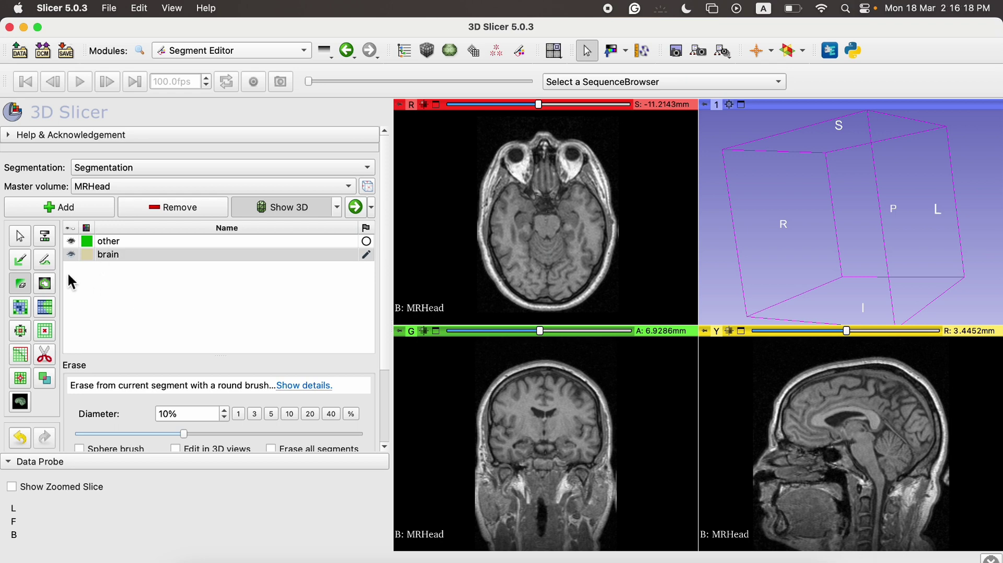
# Fill the "other" segment by applying the Threshold effect with an intensity range of 90.67 to 279.00
pyautogui.click(44, 239)
pyautogui.scroll(-2, 232, 364)
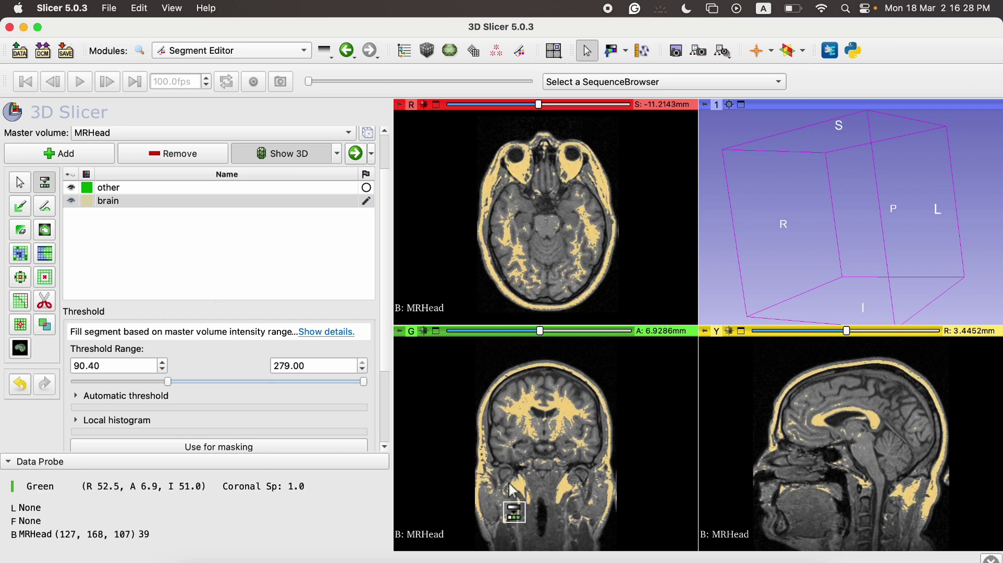
pyautogui.click(135, 188)
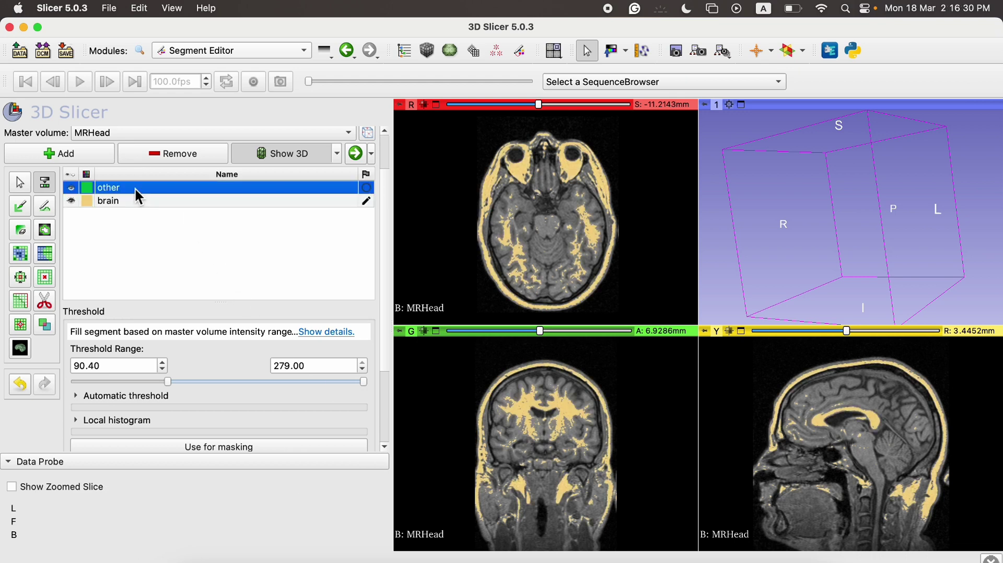
pyautogui.moveTo(169, 382); pyautogui.dragTo(171, 386)
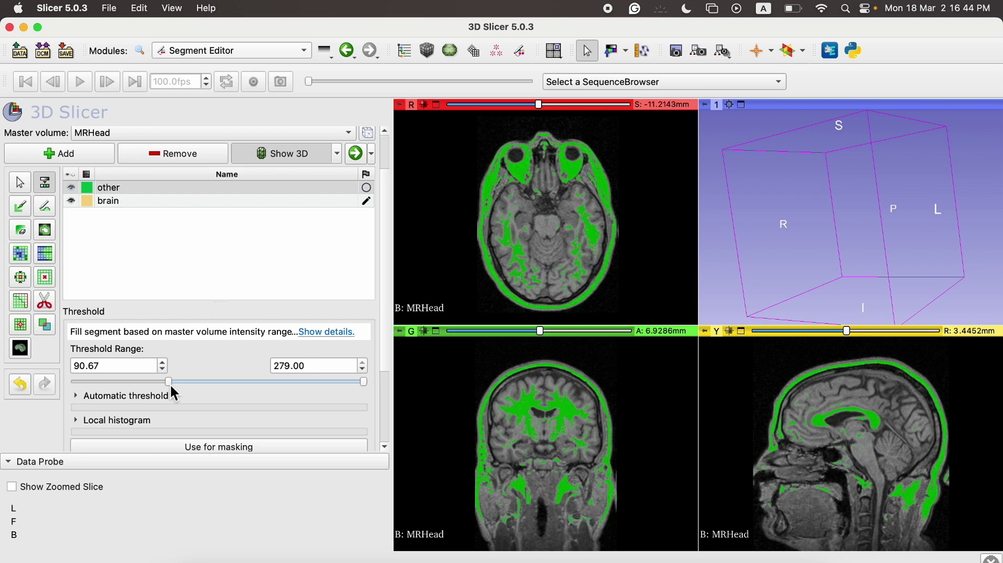
pyautogui.scroll(-5, 174, 398)
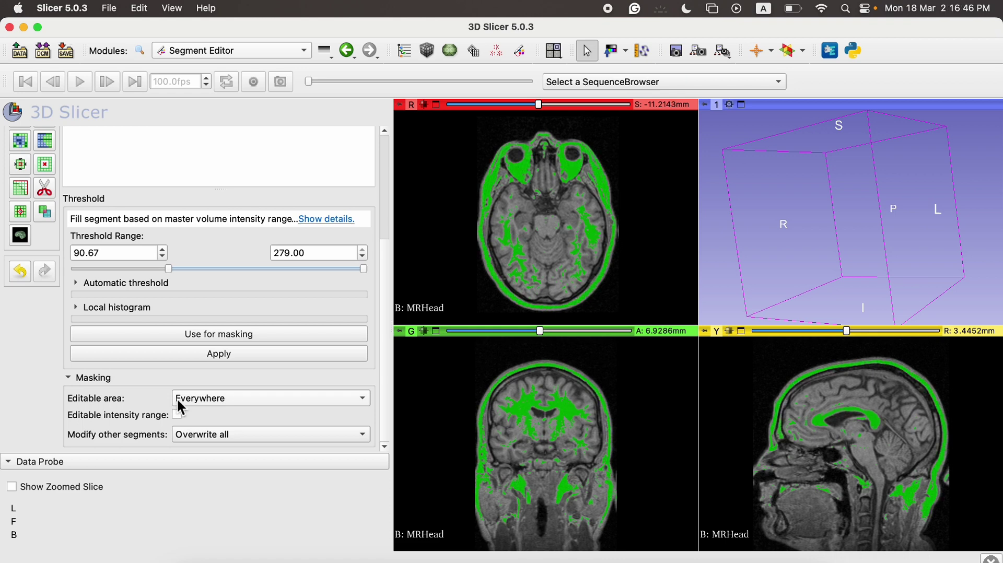
pyautogui.click(212, 354)
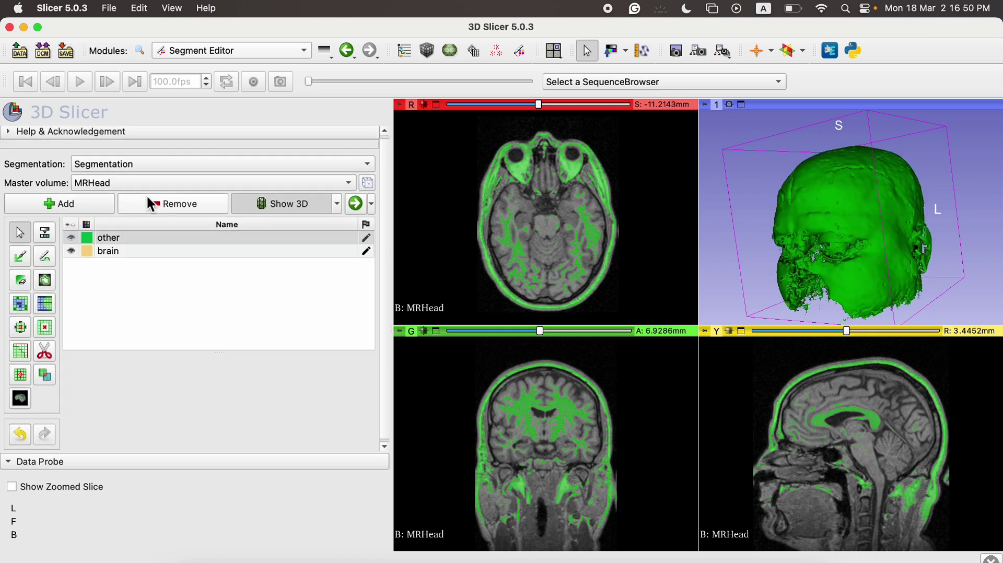
# Keep only the outer head island of the "other" segment and grow the segment by a 3.0 mm margin
pyautogui.moveTo(810, 245); pyautogui.dragTo(824, 252)
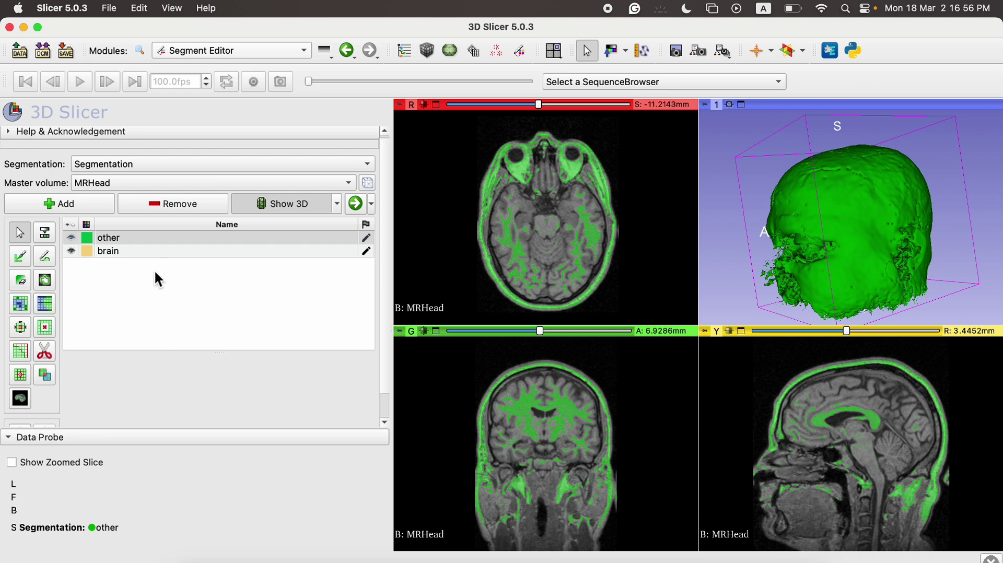
pyautogui.click(21, 376)
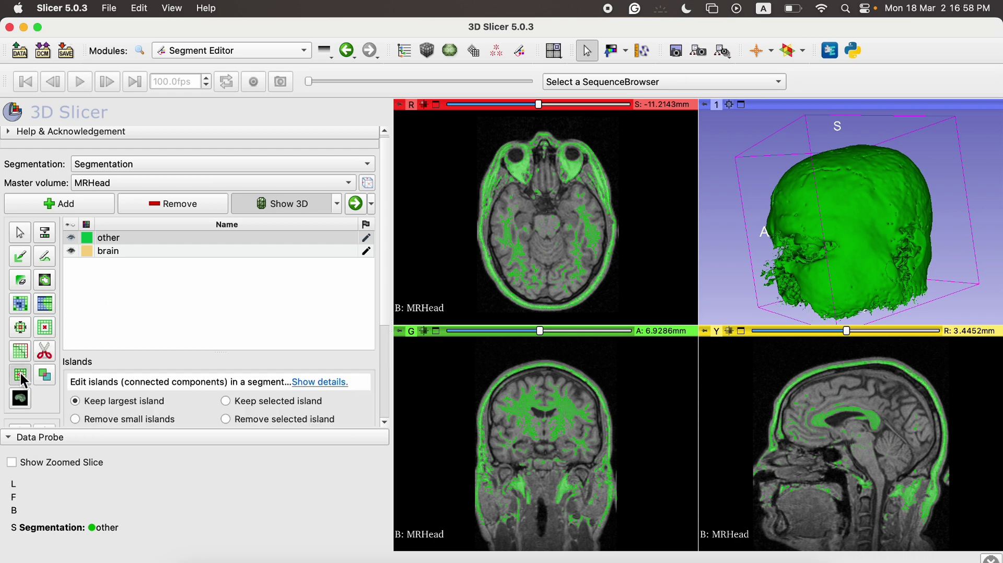
pyautogui.scroll(-3, 217, 380)
pyautogui.click(251, 356)
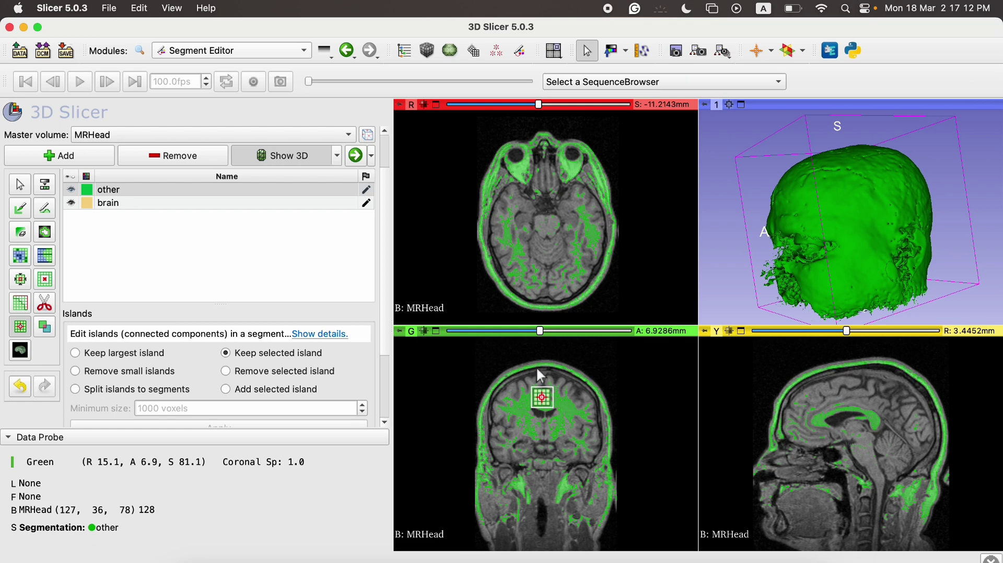
pyautogui.click(581, 170)
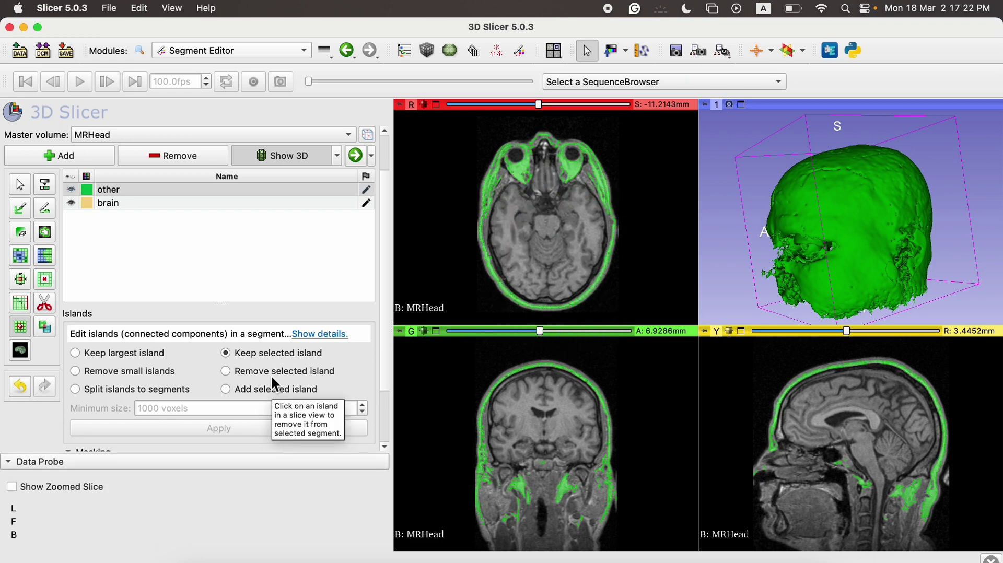
pyautogui.click(21, 278)
pyautogui.click(213, 440)
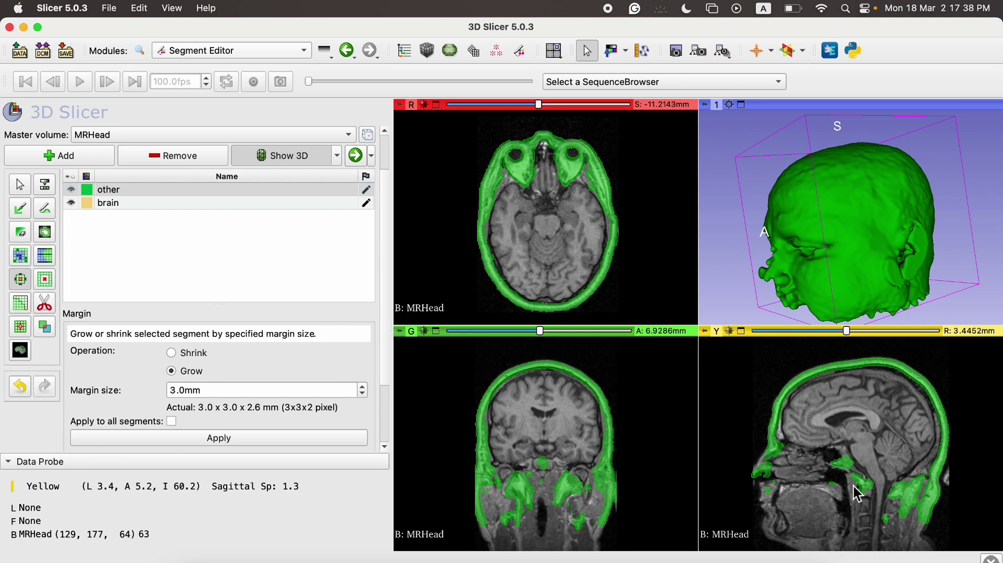
# Fill the brain segment inside a free-form Scissors outline around the brain on the sagittal slice, with the editable area set to Outside all segments
pyautogui.click(120, 207)
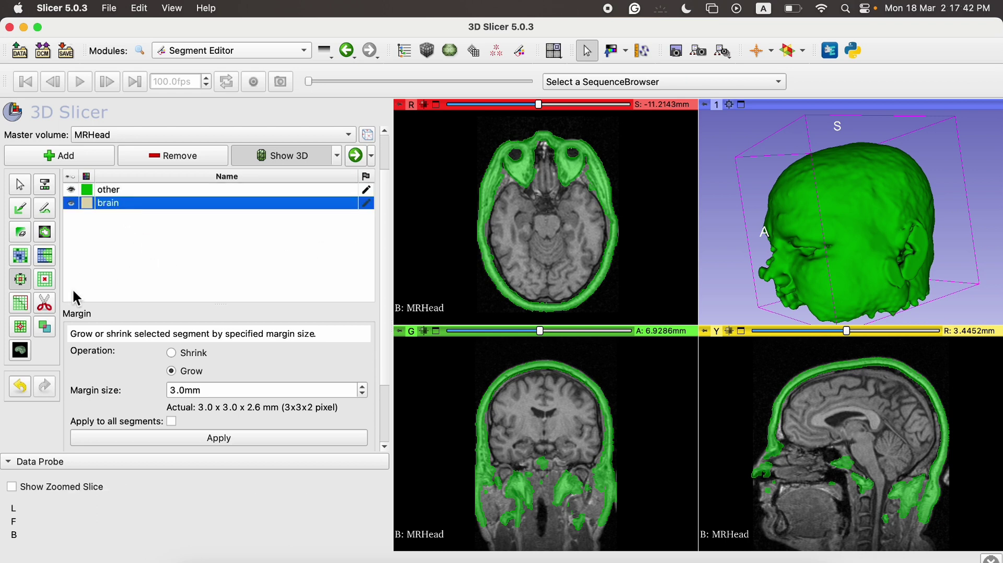
pyautogui.click(45, 313)
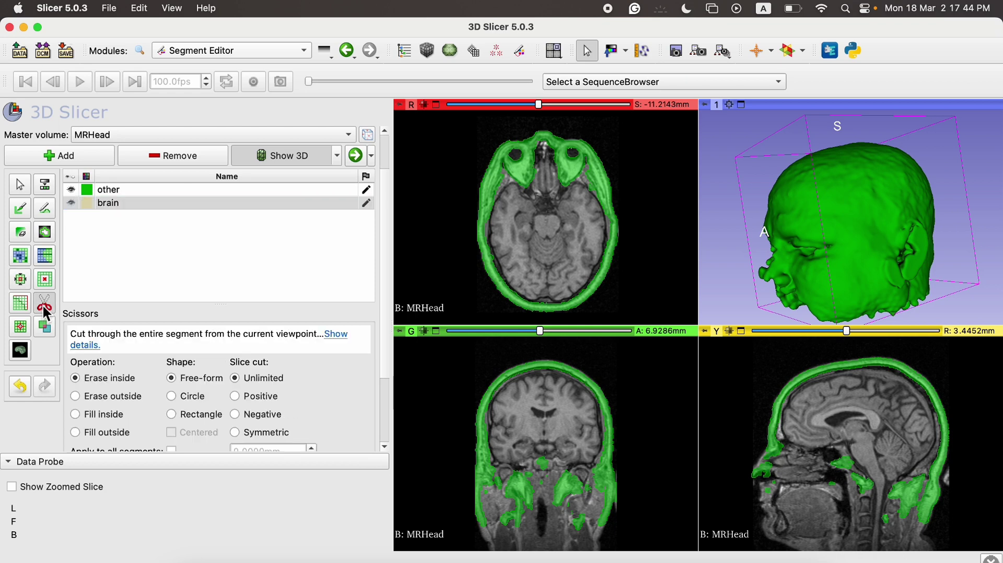
pyautogui.scroll(-2, 231, 323)
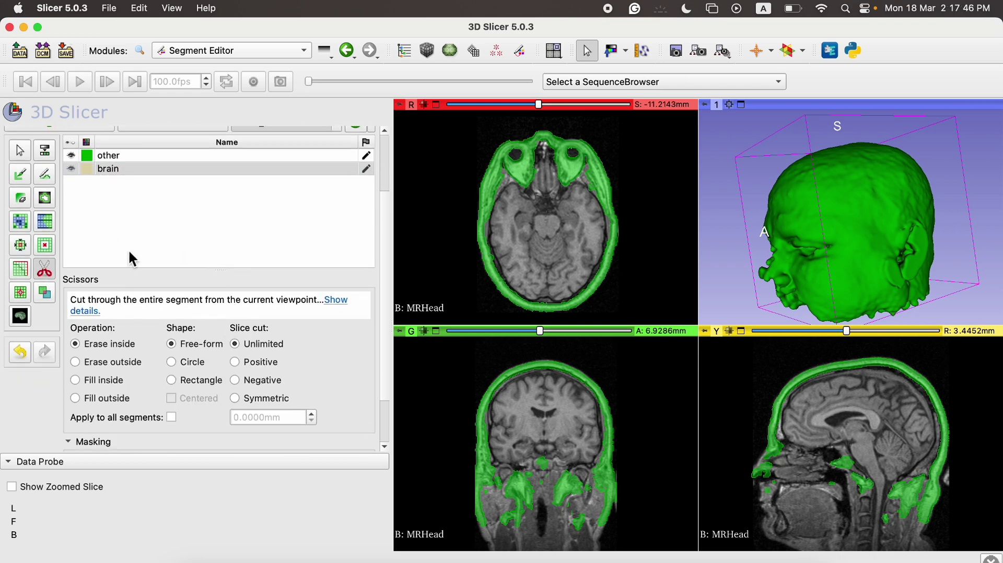
pyautogui.scroll(-2, 170, 333)
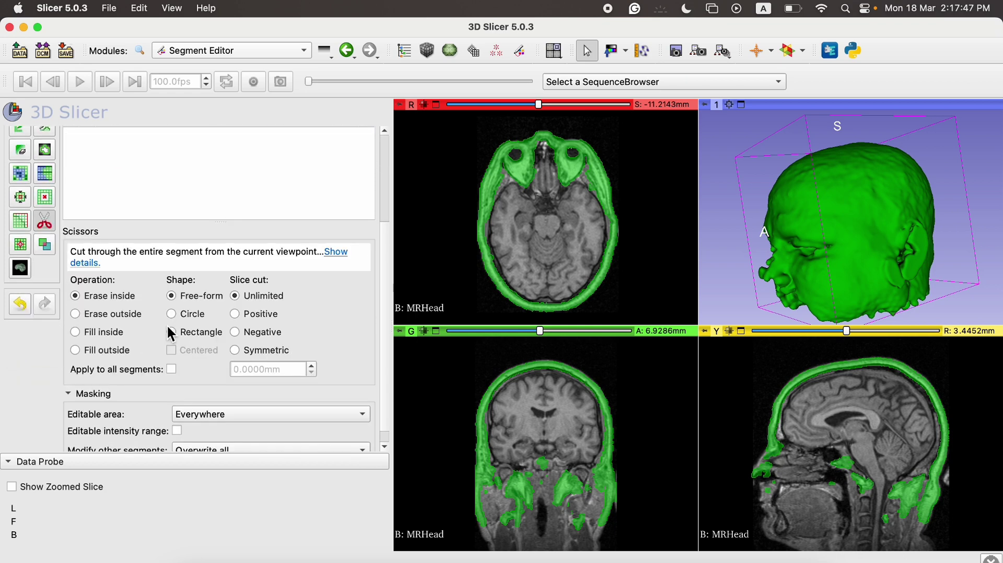
pyautogui.click(103, 332)
pyautogui.scroll(-1, 102, 333)
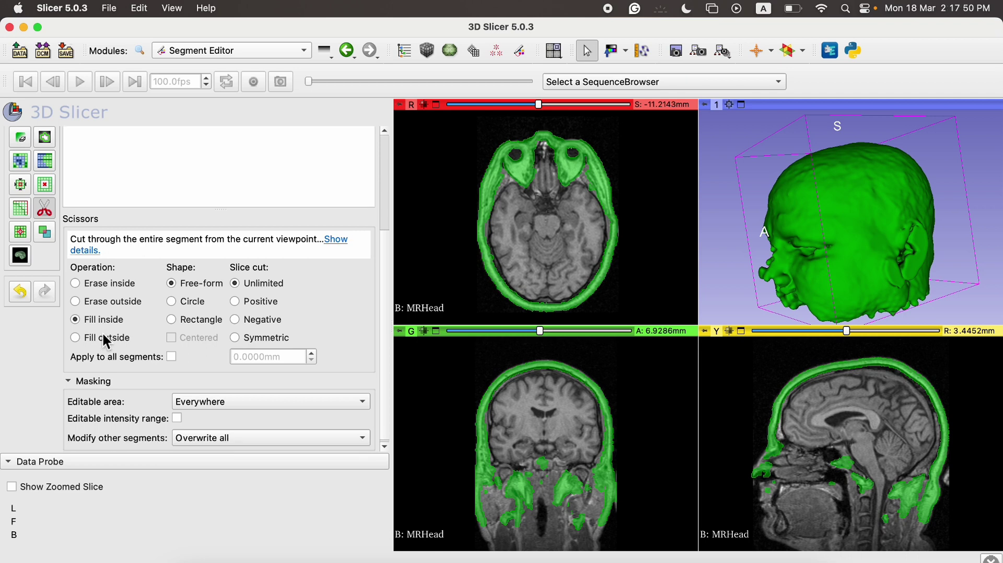
pyautogui.click(246, 413)
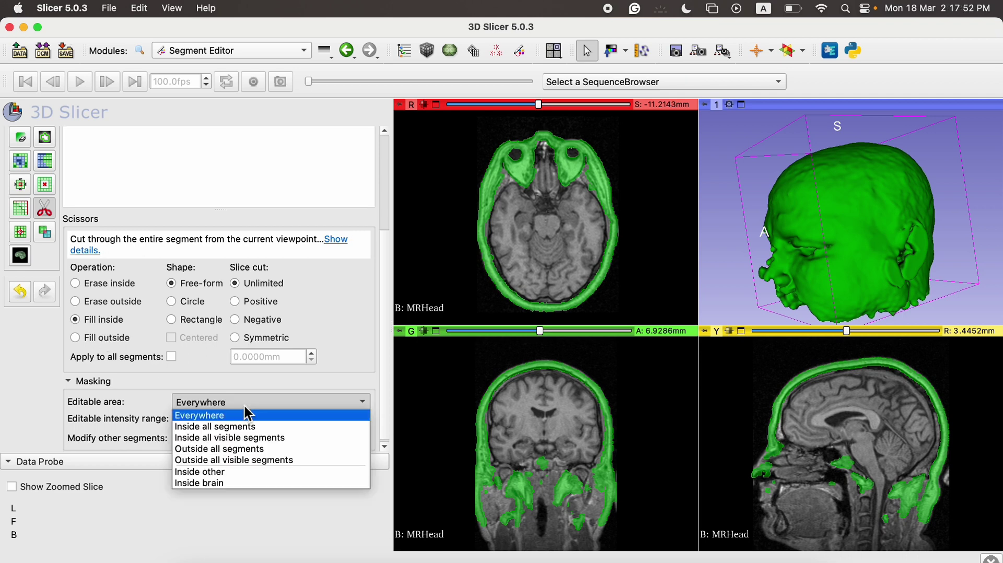
pyautogui.click(252, 448)
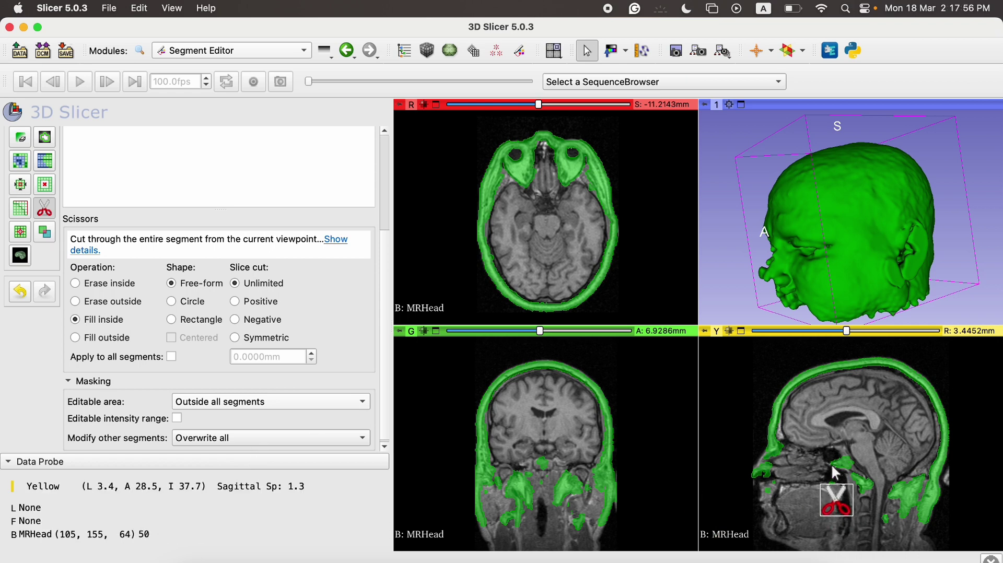
pyautogui.moveTo(823, 446)
pyautogui.mouseDown()
pyautogui.moveTo(796, 444)
pyautogui.moveTo(781, 426)
pyautogui.moveTo(801, 385)
pyautogui.moveTo(871, 367)
pyautogui.moveTo(907, 380)
pyautogui.moveTo(922, 398)
pyautogui.mouseUp()
pyautogui.moveTo(933, 410)
pyautogui.mouseDown()
pyautogui.moveTo(932, 456)
pyautogui.moveTo(892, 482)
pyautogui.moveTo(869, 482)
pyautogui.moveTo(841, 455)
pyautogui.moveTo(808, 447)
pyautogui.mouseUp()
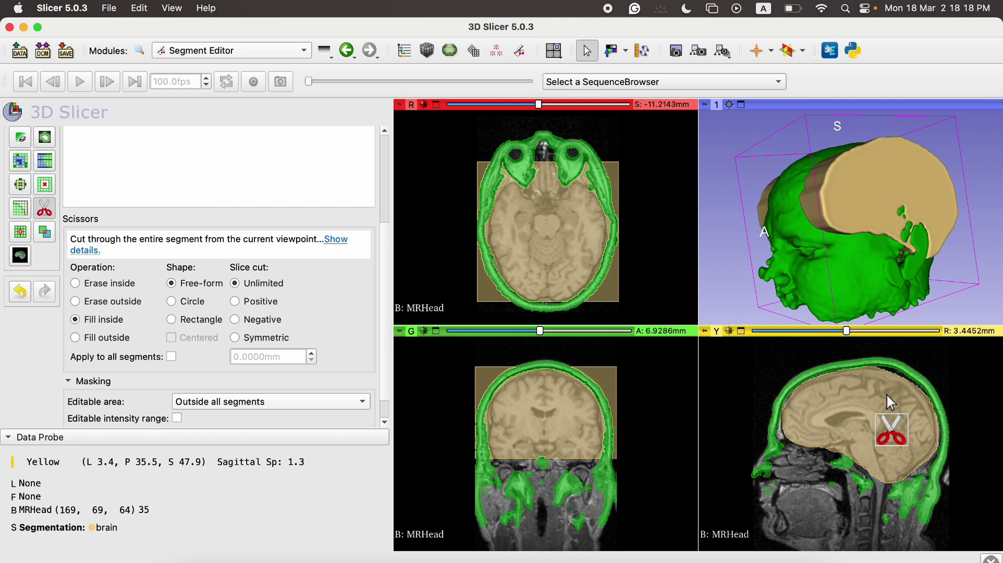
# Shrink the brain segment by a 3.0 mm margin and keep only its island inside the skull
pyautogui.click(20, 184)
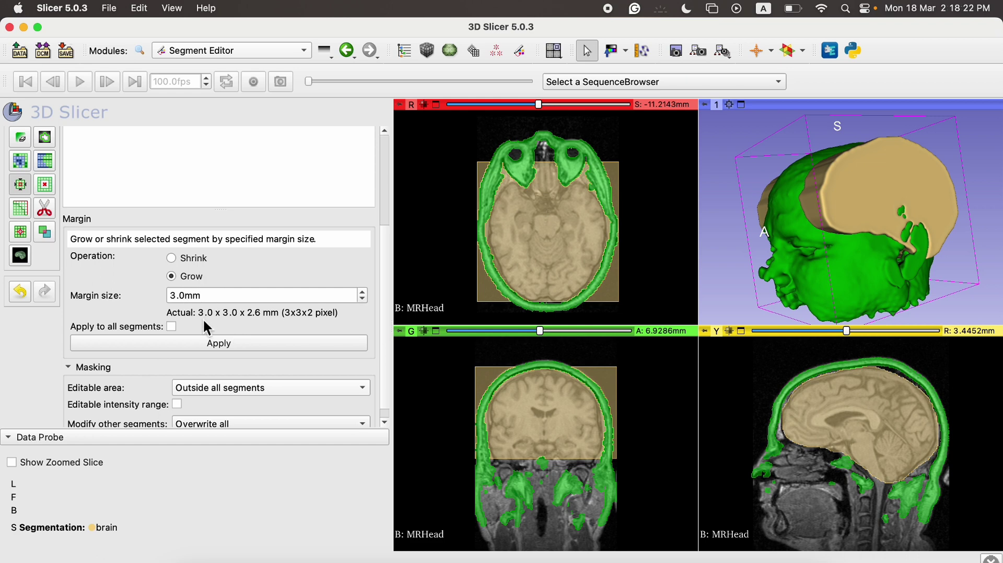
pyautogui.click(171, 258)
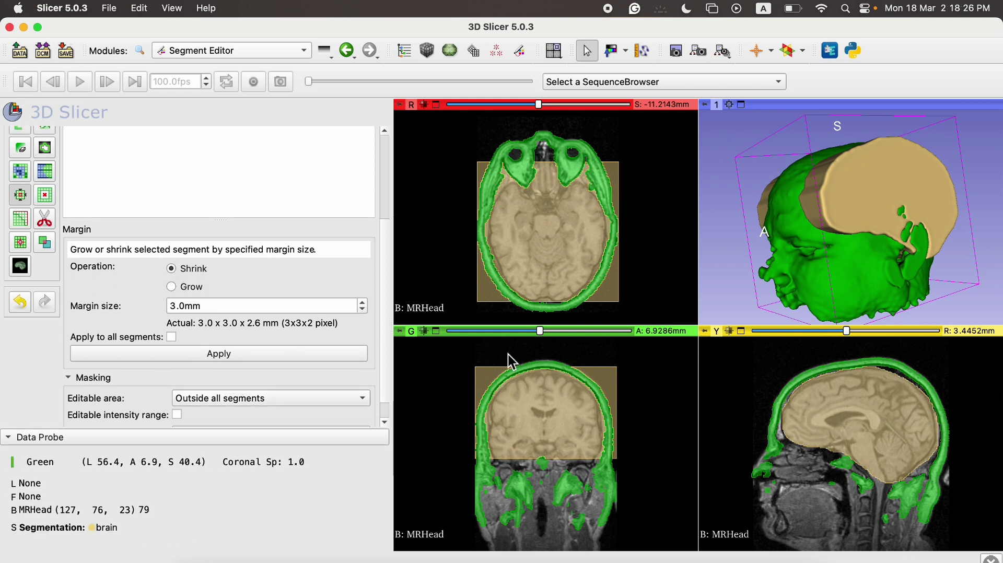
pyautogui.click(179, 354)
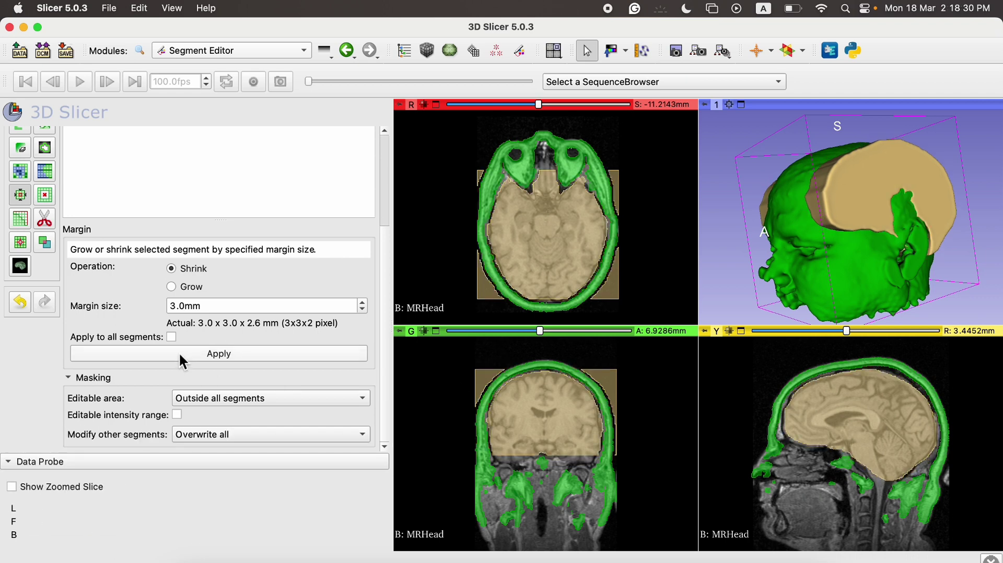
pyautogui.click(21, 243)
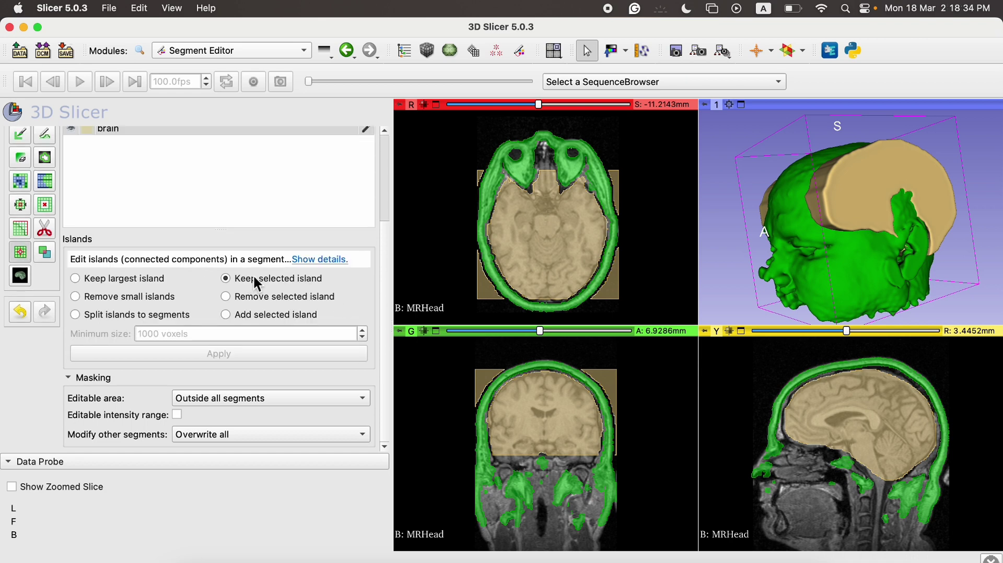
pyautogui.click(564, 418)
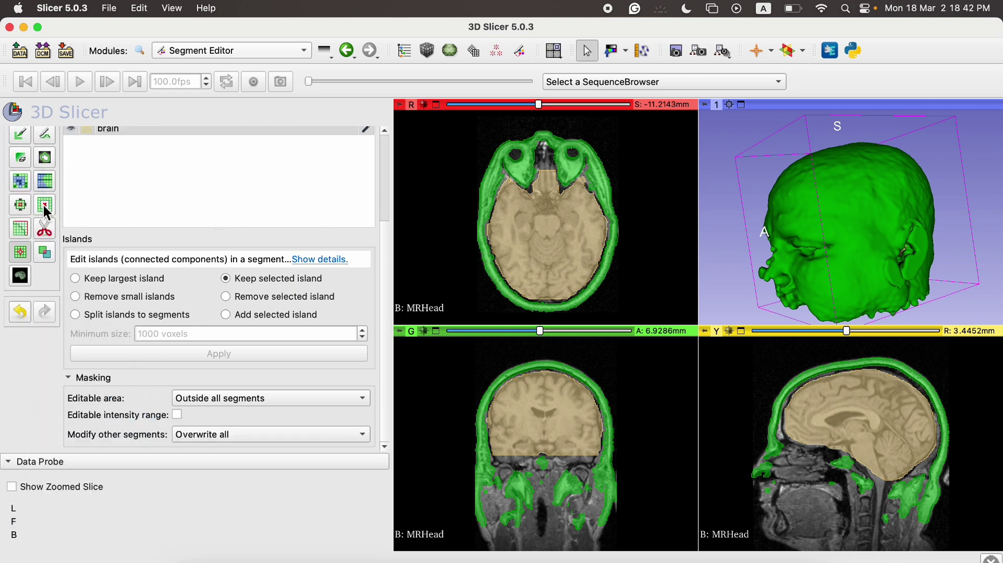
# Grow the brain segment by a 3.0 mm margin using the Margin effect
pyautogui.click(21, 204)
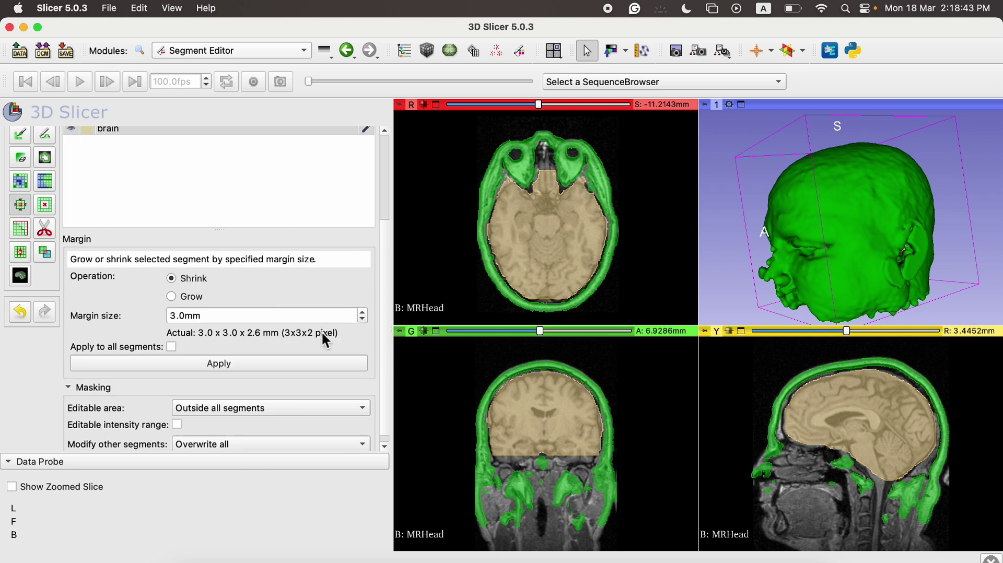
pyautogui.click(184, 296)
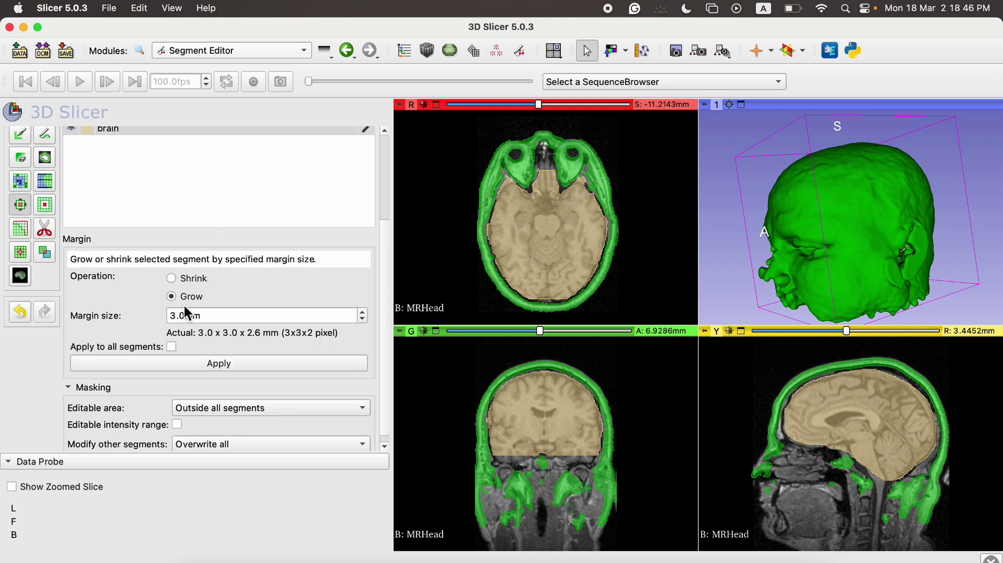
pyautogui.click(195, 363)
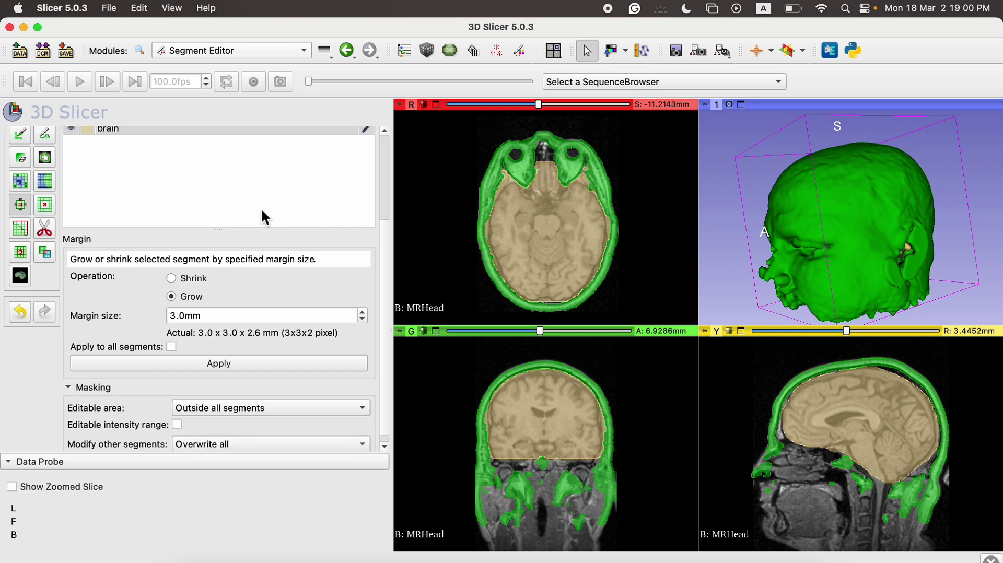
# Toggle the segmentation's 3D display and inspect the head model from a more lateral angle
pyautogui.scroll(3, 245, 215)
pyautogui.scroll(1, 243, 207)
pyautogui.click(281, 175)
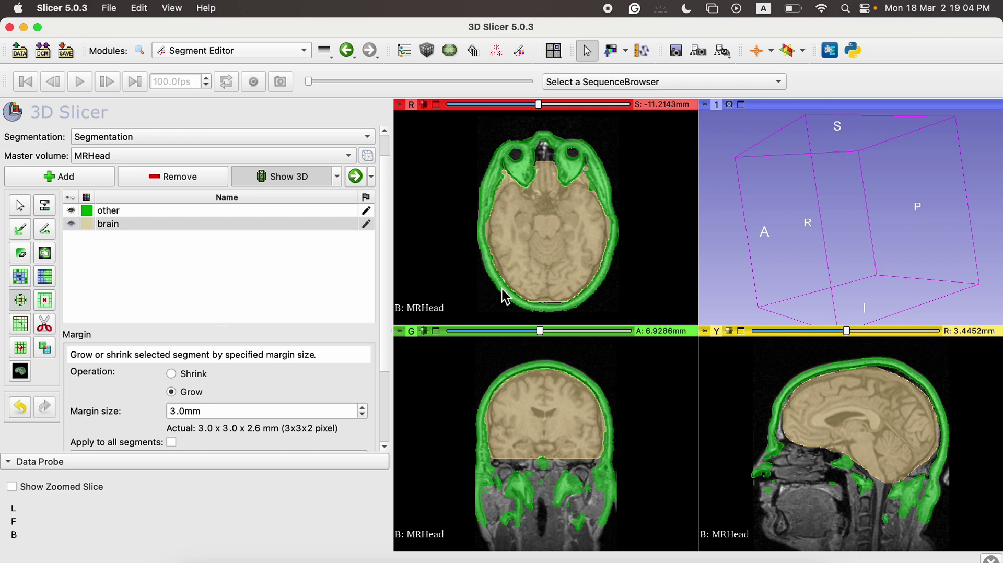
pyautogui.moveTo(820, 282); pyautogui.dragTo(791, 289)
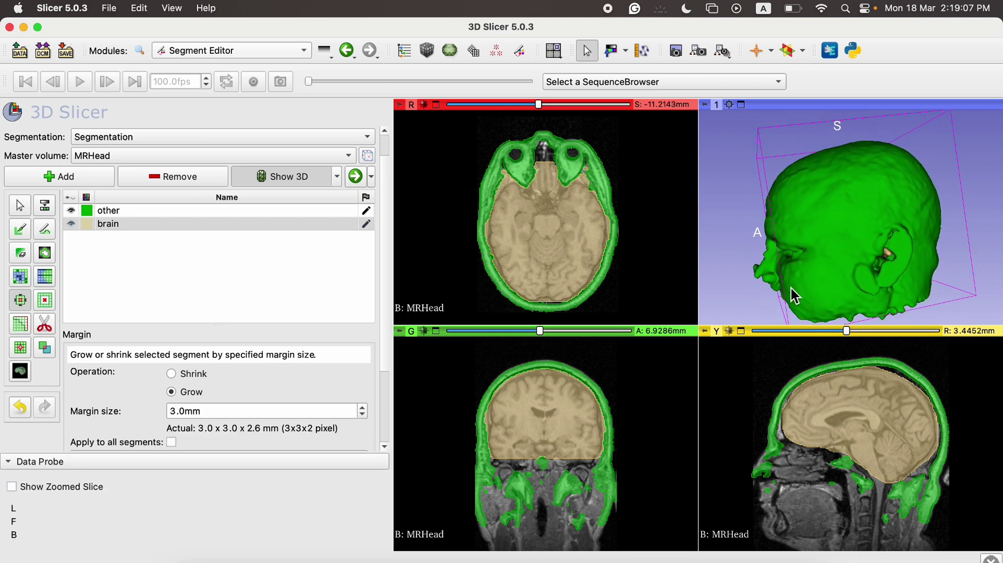
# Switch to the Segmentations module and set the segmentation's 3D opacity to 0.25
pyautogui.click(259, 49)
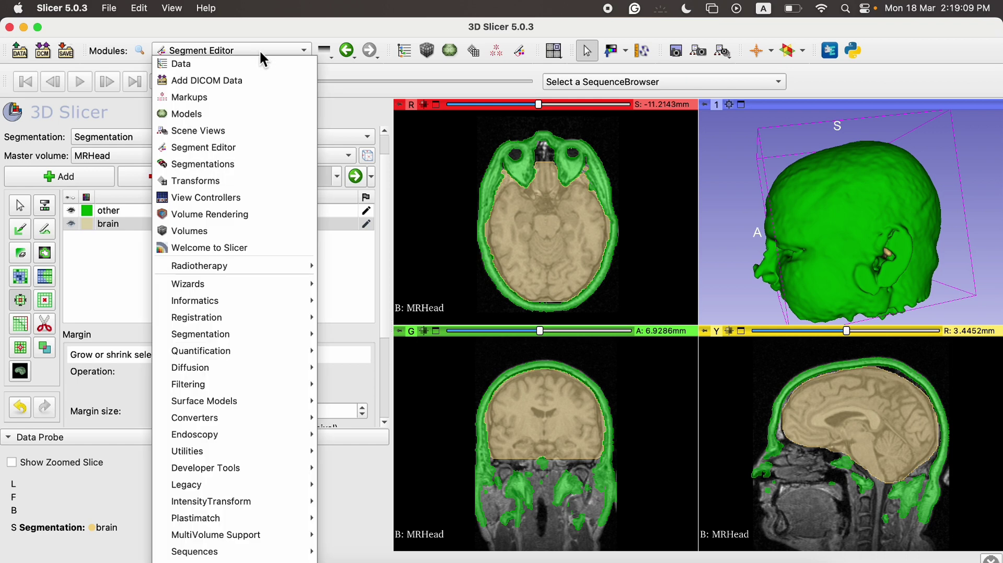
pyautogui.click(249, 166)
pyautogui.scroll(-4, 203, 245)
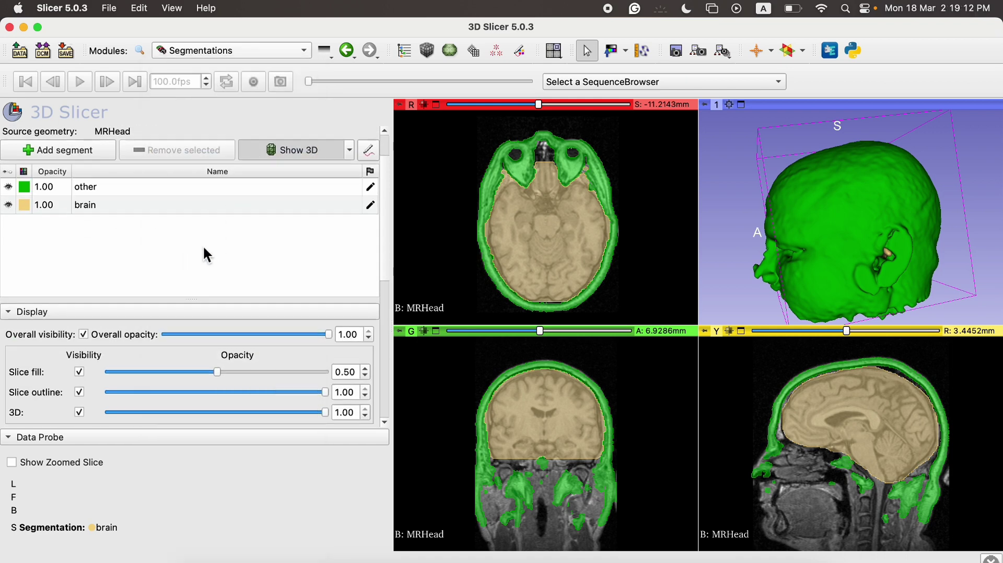
pyautogui.scroll(-2, 203, 249)
pyautogui.moveTo(218, 280)
pyautogui.mouseDown()
pyautogui.moveTo(160, 278)
pyautogui.moveTo(219, 280)
pyautogui.mouseUp()
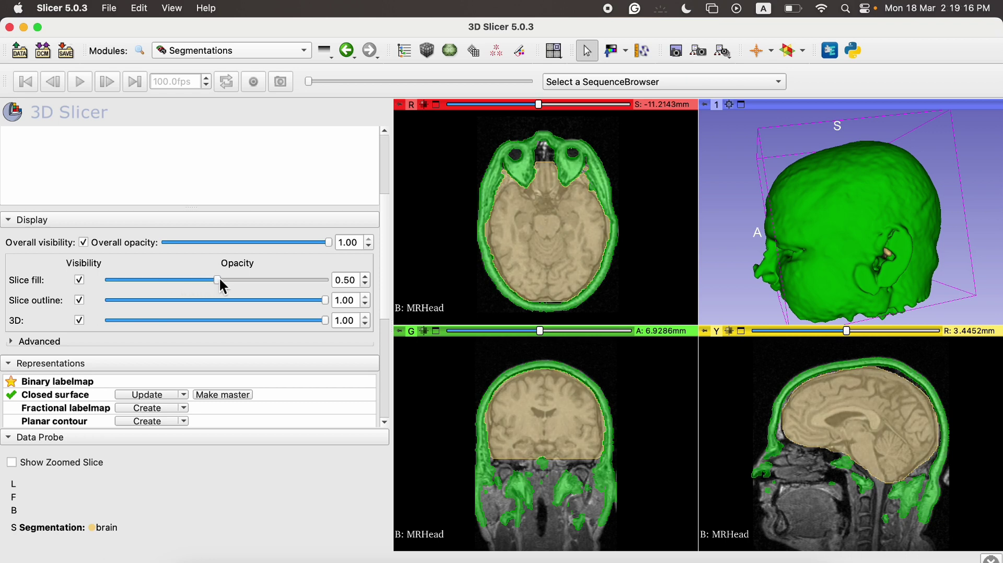
pyautogui.moveTo(327, 301)
pyautogui.mouseDown()
pyautogui.moveTo(202, 291)
pyautogui.moveTo(327, 301)
pyautogui.mouseUp()
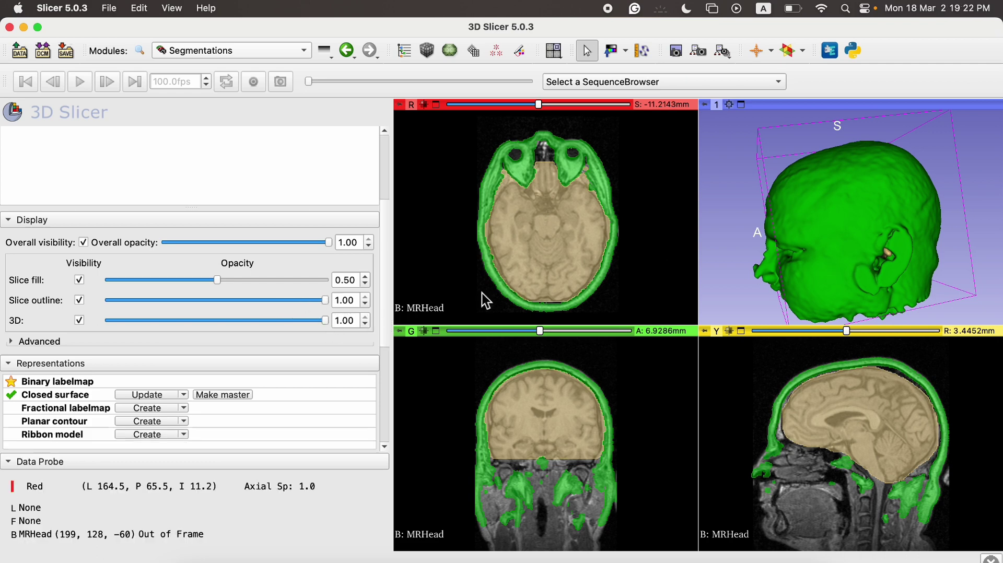
pyautogui.moveTo(325, 320); pyautogui.dragTo(162, 319)
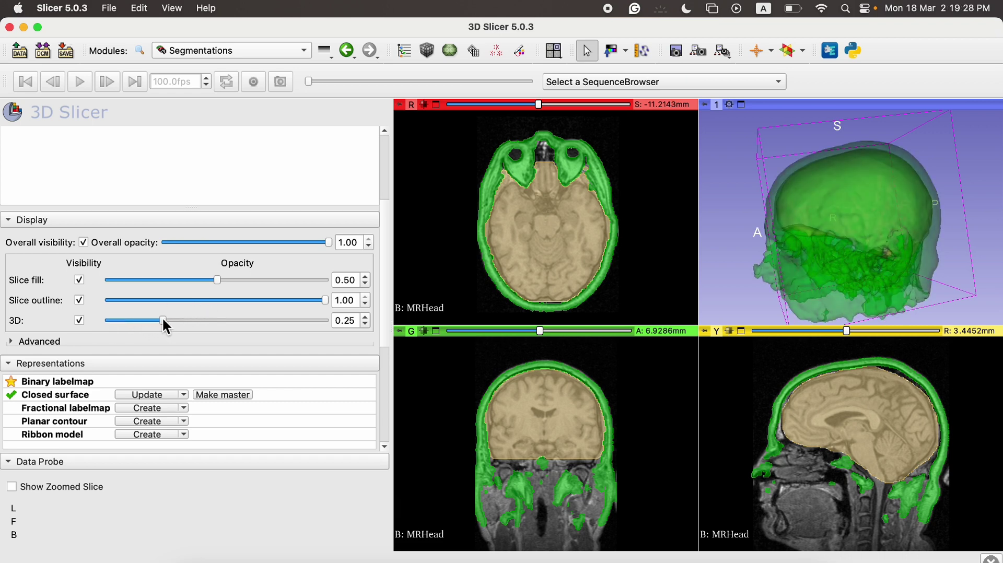
pyautogui.moveTo(329, 243)
pyautogui.mouseDown()
pyautogui.moveTo(238, 249)
pyautogui.moveTo(333, 256)
pyautogui.mouseUp()
# Hide the segment "other" and rotate the 3D view to look at the brain from the side
pyautogui.scroll(3, 208, 145)
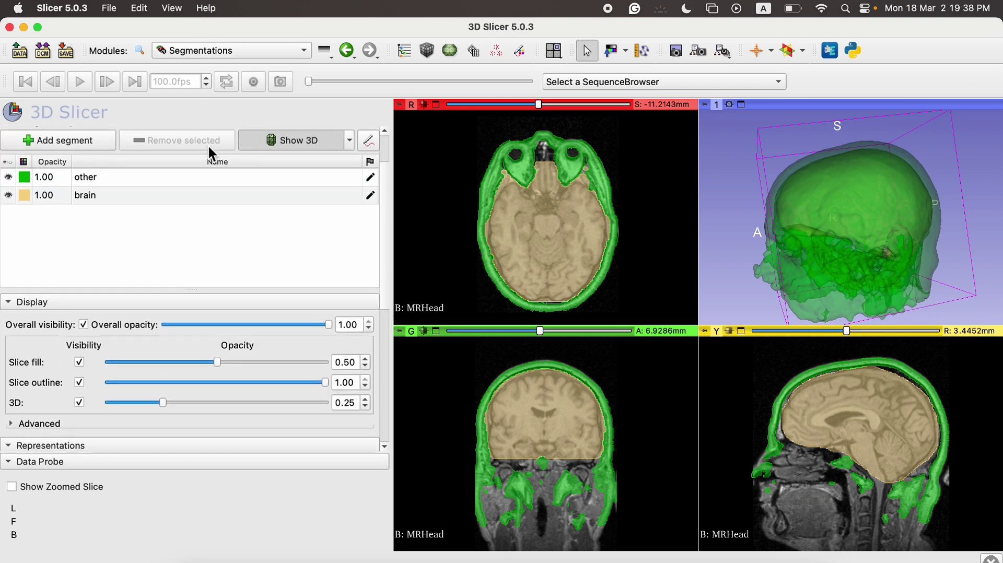
pyautogui.scroll(2, 208, 145)
pyautogui.scroll(-1, 209, 186)
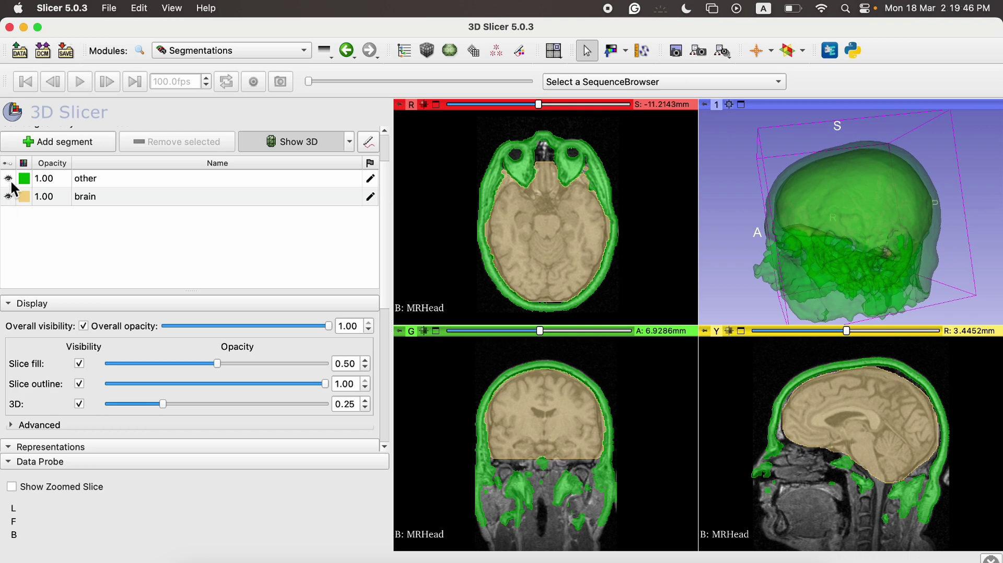
pyautogui.click(7, 178)
pyautogui.moveTo(923, 239); pyautogui.dragTo(890, 243)
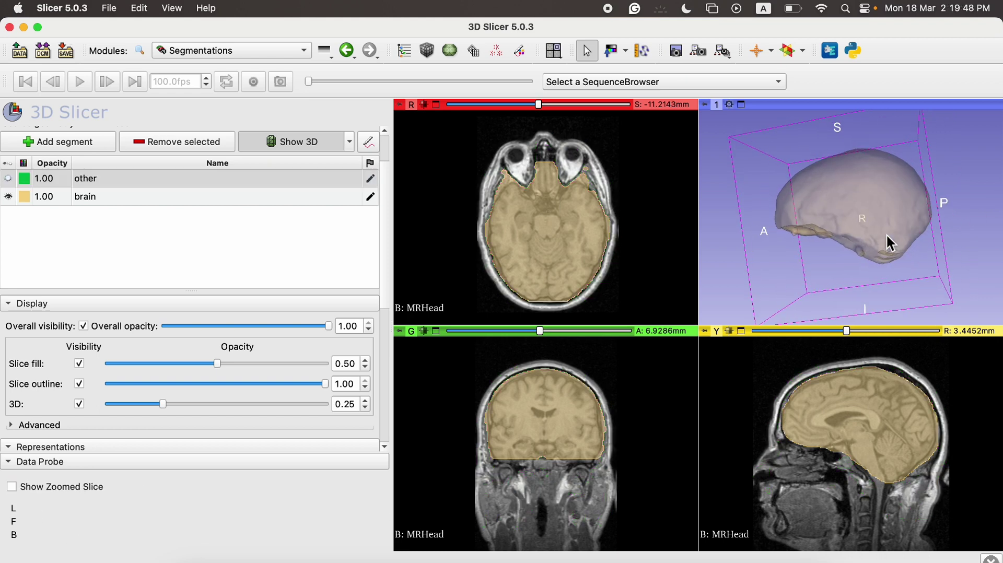
# Set the segmentation's 3D opacity to 0.70 and inspect the brain in 3D and on higher axial slices
pyautogui.moveTo(166, 405); pyautogui.dragTo(265, 410)
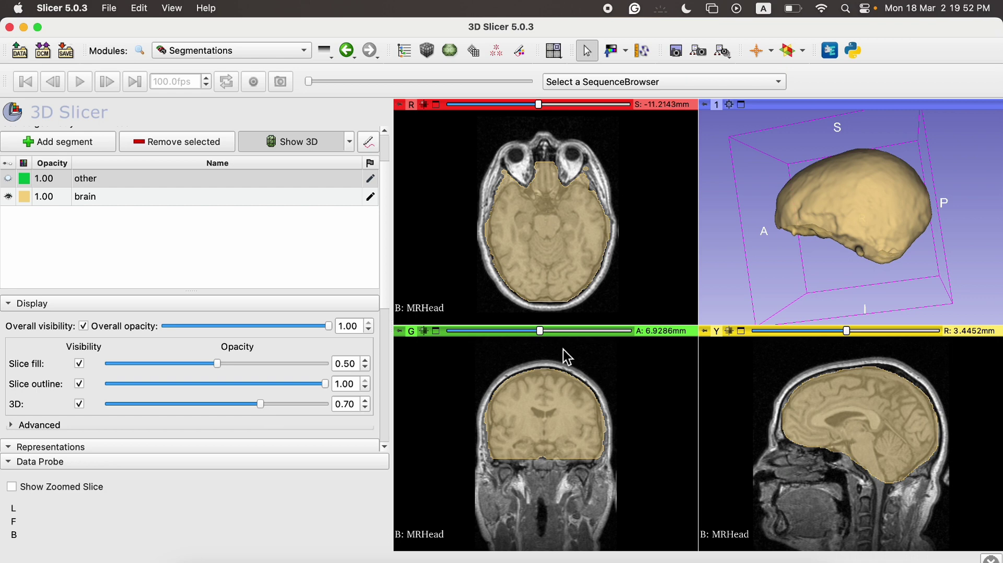
pyautogui.moveTo(883, 303)
pyautogui.mouseDown()
pyautogui.moveTo(685, 305)
pyautogui.moveTo(892, 309)
pyautogui.mouseUp()
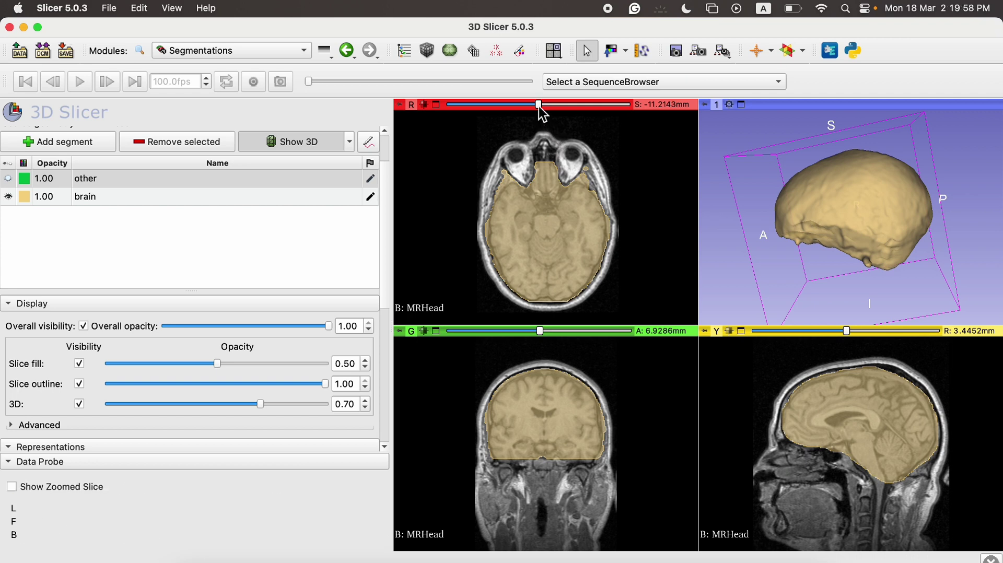
pyautogui.moveTo(540, 105); pyautogui.dragTo(554, 122)
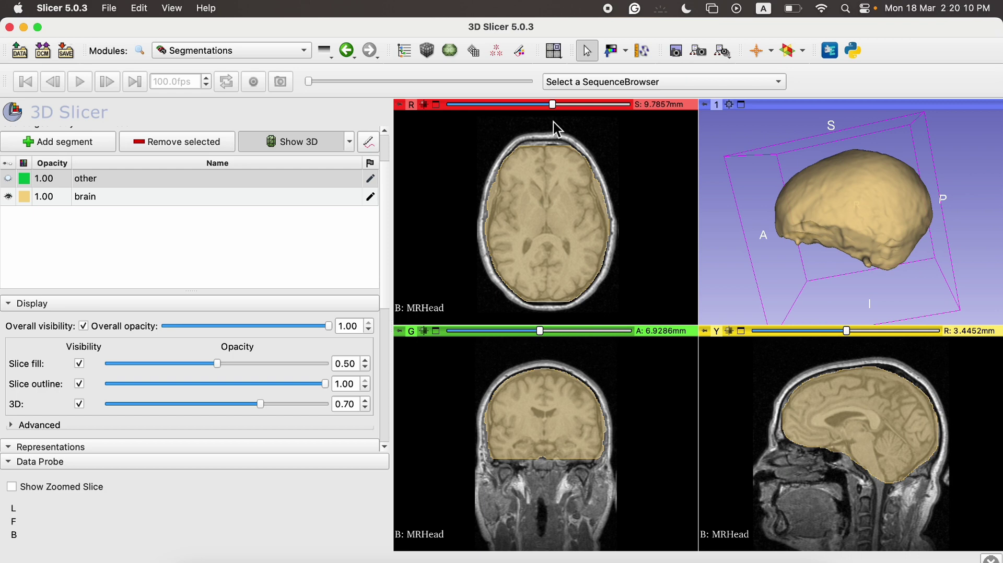
pyautogui.scroll(-1, 553, 121)
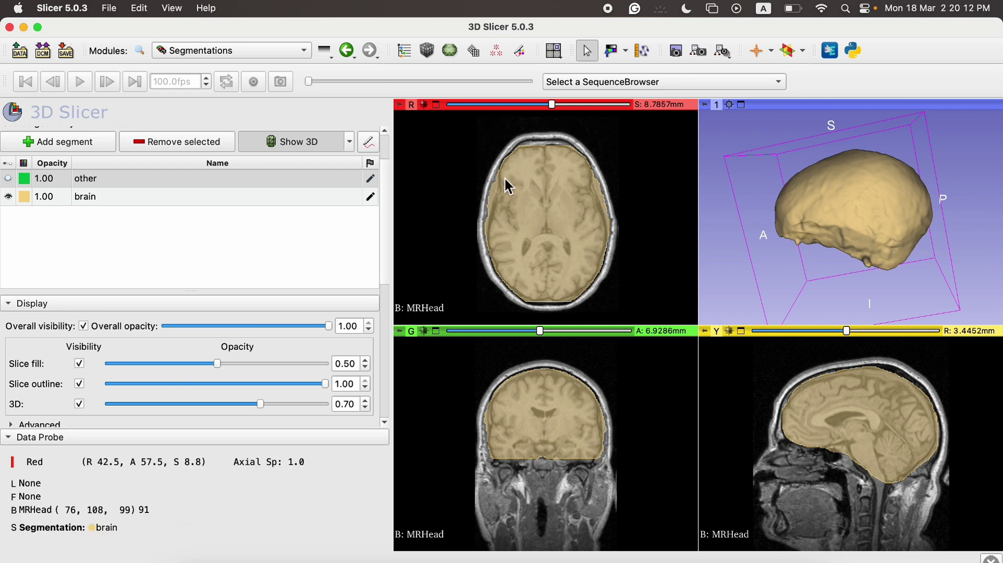
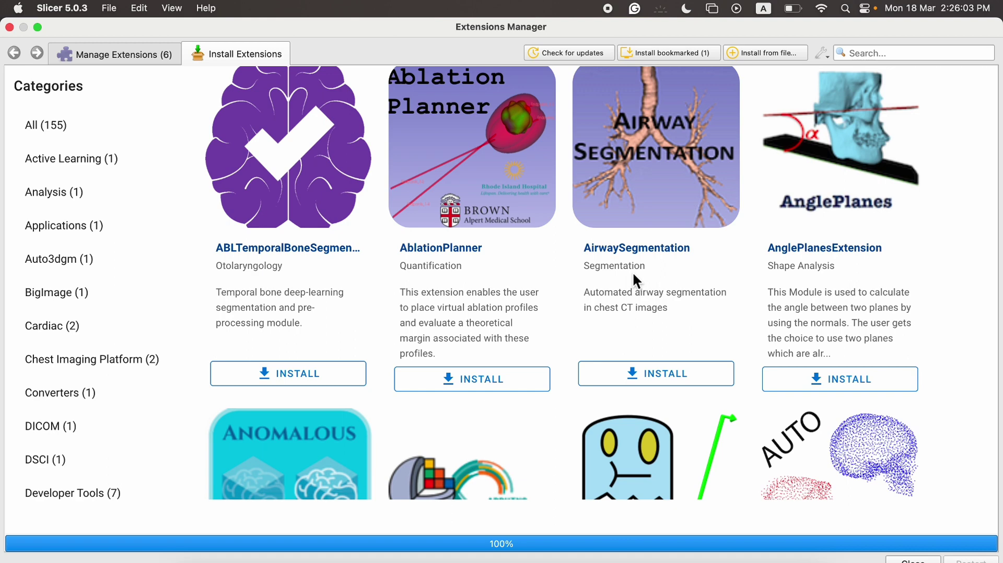
# Browse the catalogue of installable extensions, looking through their names, categories and descriptions
pyautogui.scroll(-2, 622, 242)
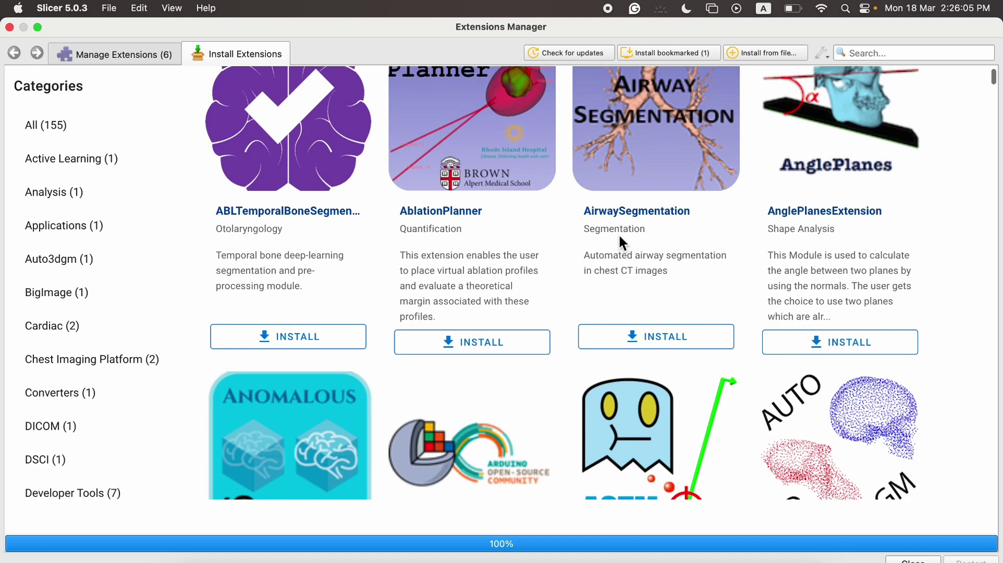
pyautogui.scroll(-2, 619, 240)
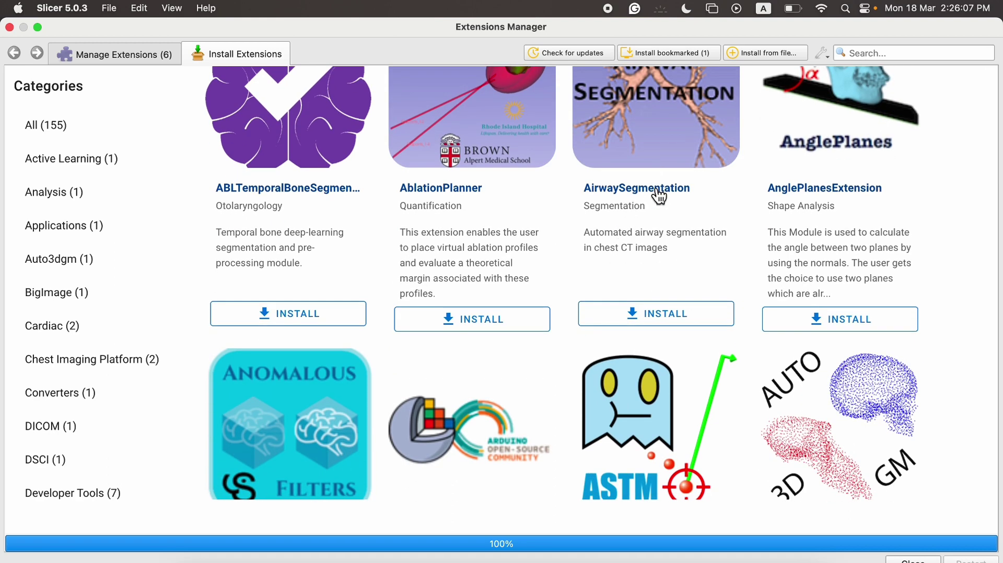
pyautogui.scroll(-15, 659, 197)
pyautogui.scroll(-12, 659, 197)
pyautogui.scroll(-14, 660, 197)
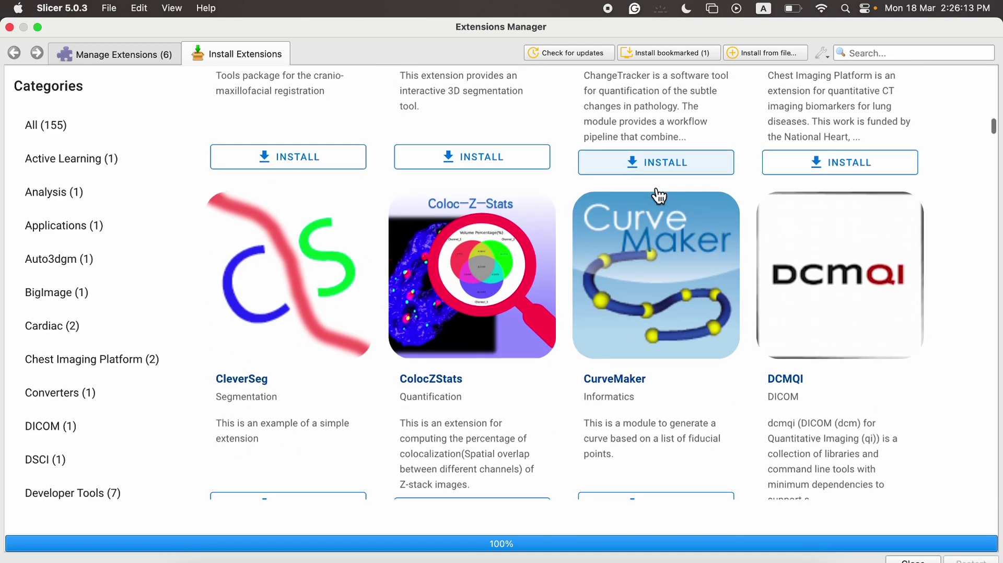
pyautogui.scroll(-3, 659, 197)
pyautogui.scroll(20, 659, 197)
pyautogui.scroll(-1, 813, 135)
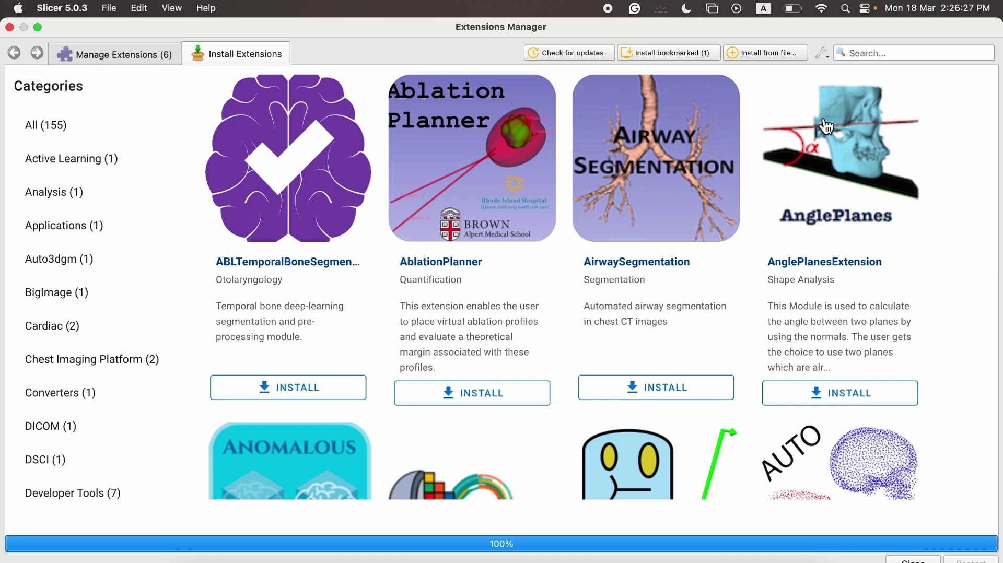
# Search the extension catalogue for "hd" and install the HDBrainExtraction extension
pyautogui.click(897, 51)
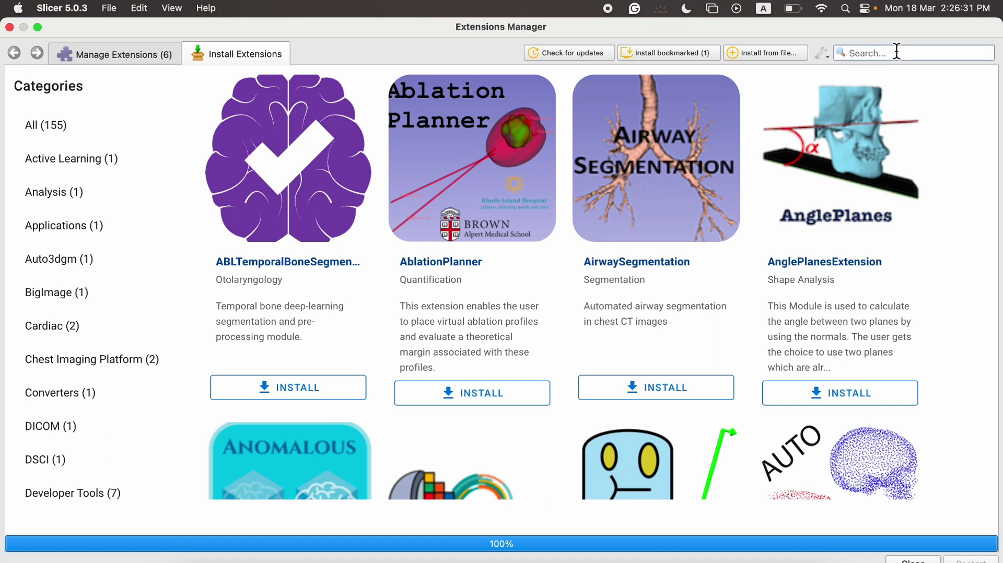
pyautogui.write('hd')
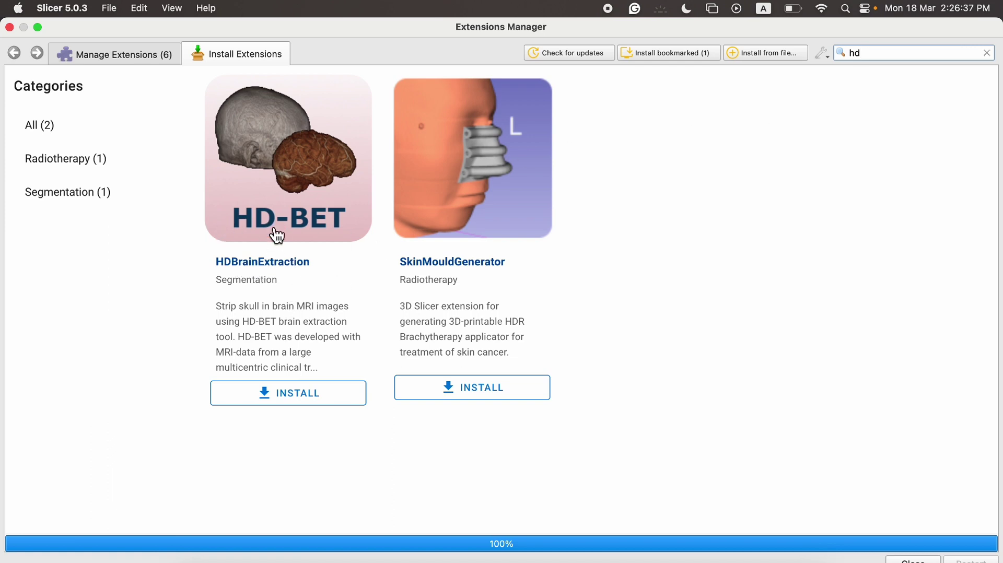
pyautogui.click(328, 407)
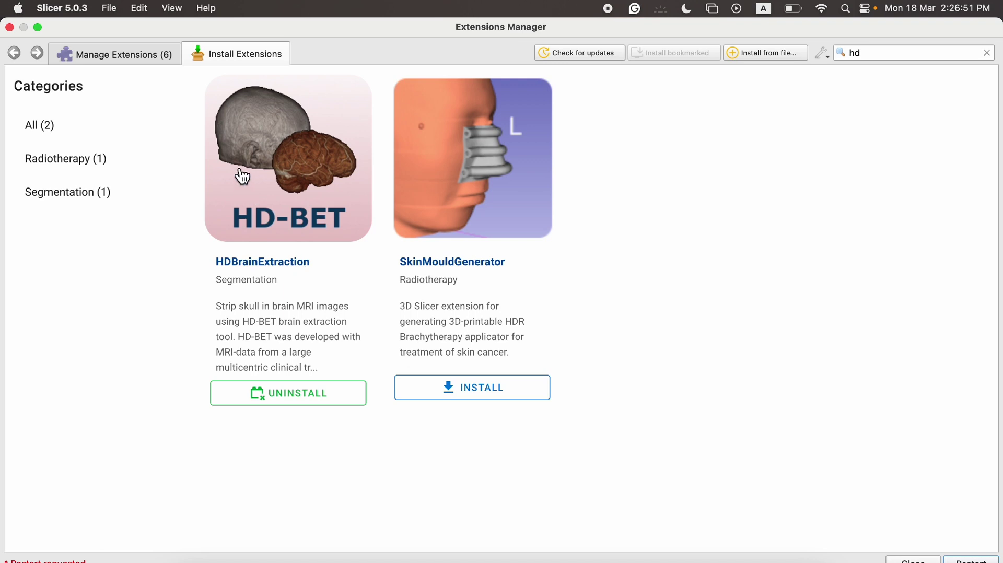
# Check HDBrainExtraction among the managed extensions and restart the program to complete its installation
pyautogui.click(140, 57)
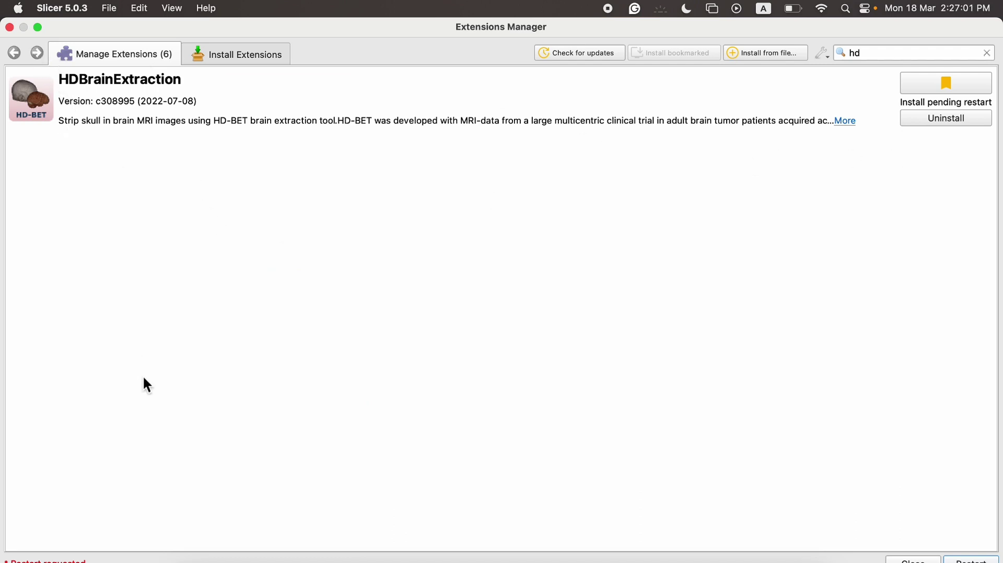
pyautogui.click(950, 559)
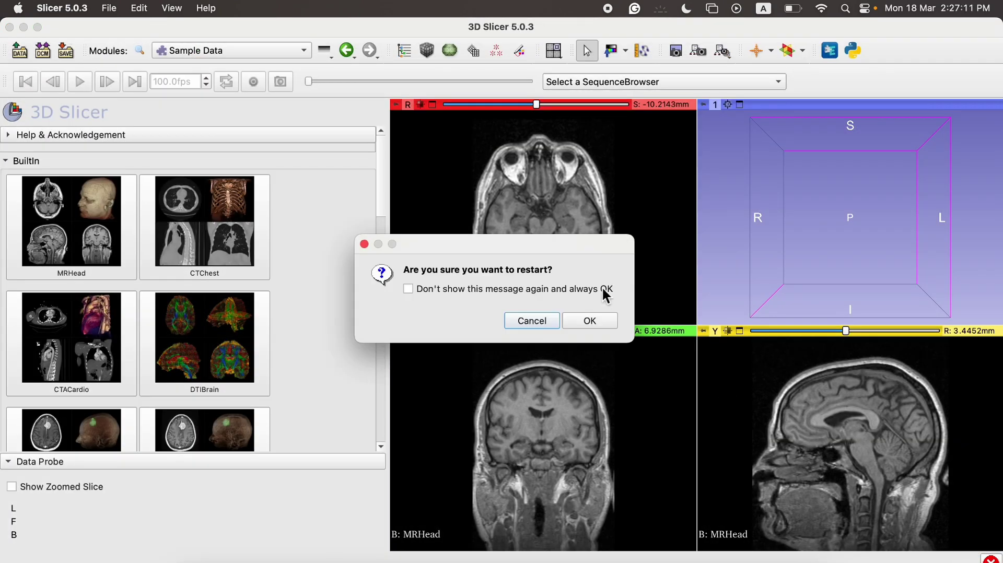
pyautogui.click(590, 321)
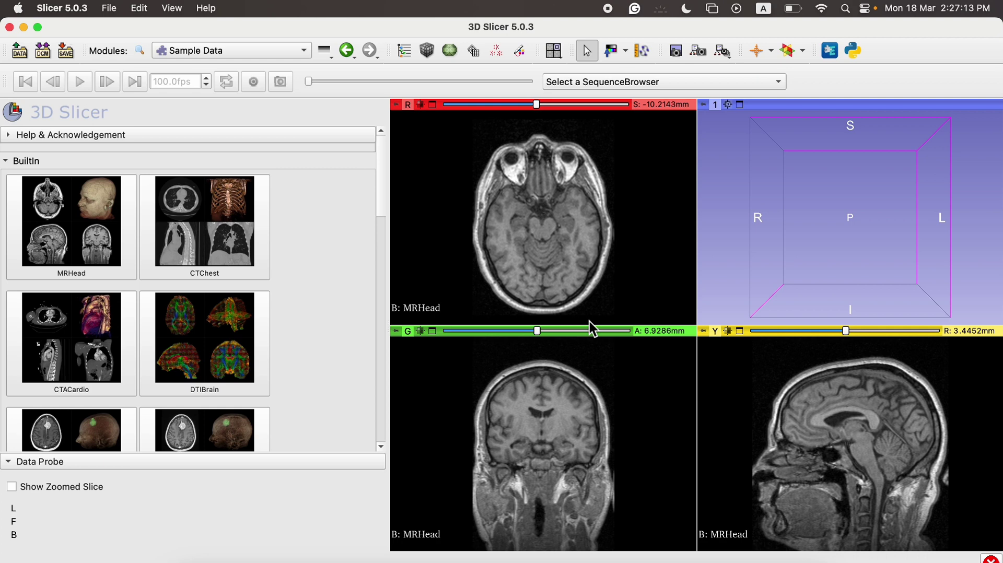
pyautogui.click(608, 9)
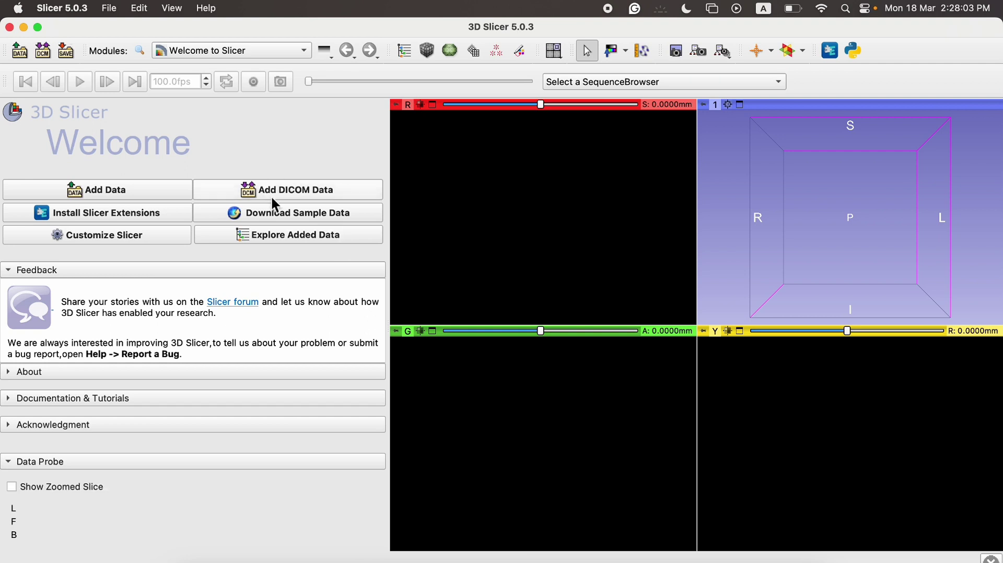
# Load the built-in MRHead sample data set into the scene
pyautogui.click(273, 216)
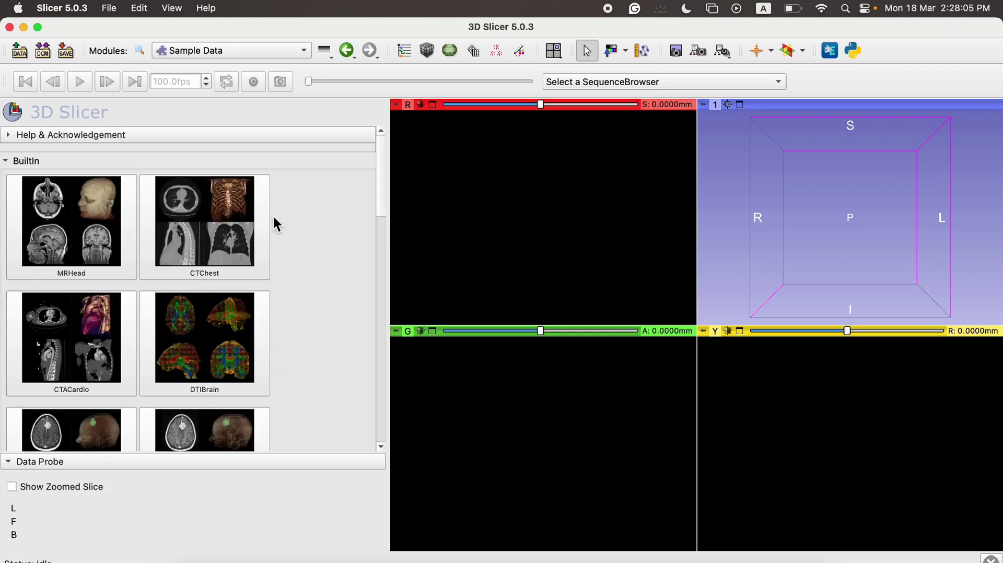
pyautogui.scroll(-1, 273, 215)
pyautogui.scroll(-5, 273, 215)
pyautogui.scroll(6, 272, 215)
pyautogui.click(64, 236)
pyautogui.moveTo(832, 208); pyautogui.dragTo(813, 188, button='middle')
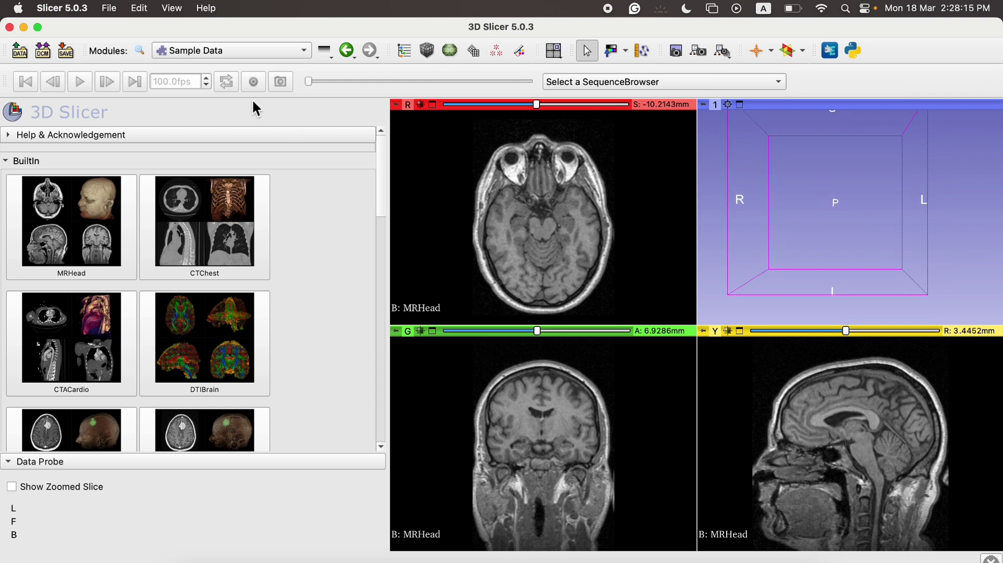
# Find the HD Brain Extraction Tool by searching the modules for "hd" and switch to it
pyautogui.click(140, 50)
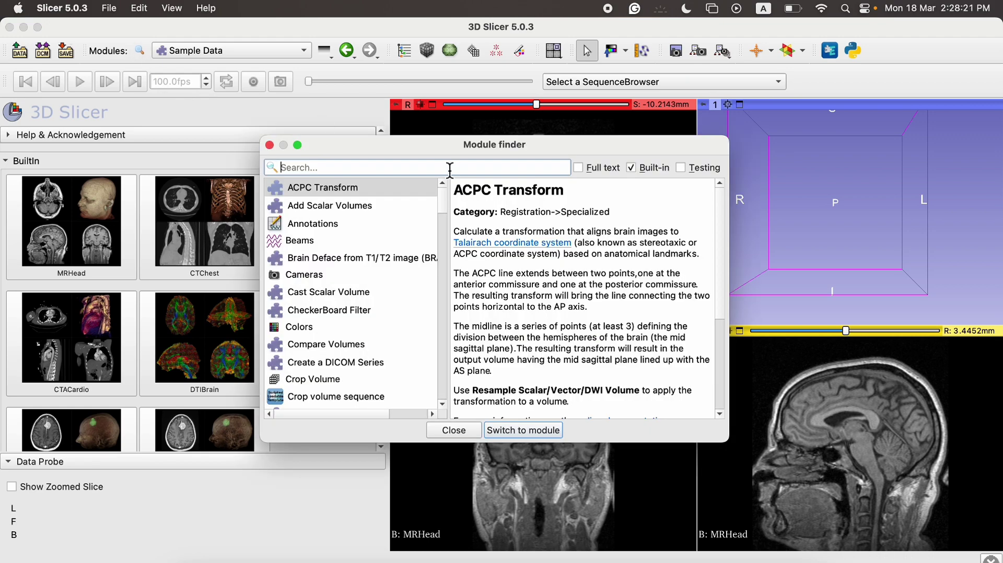
pyautogui.write('hd')
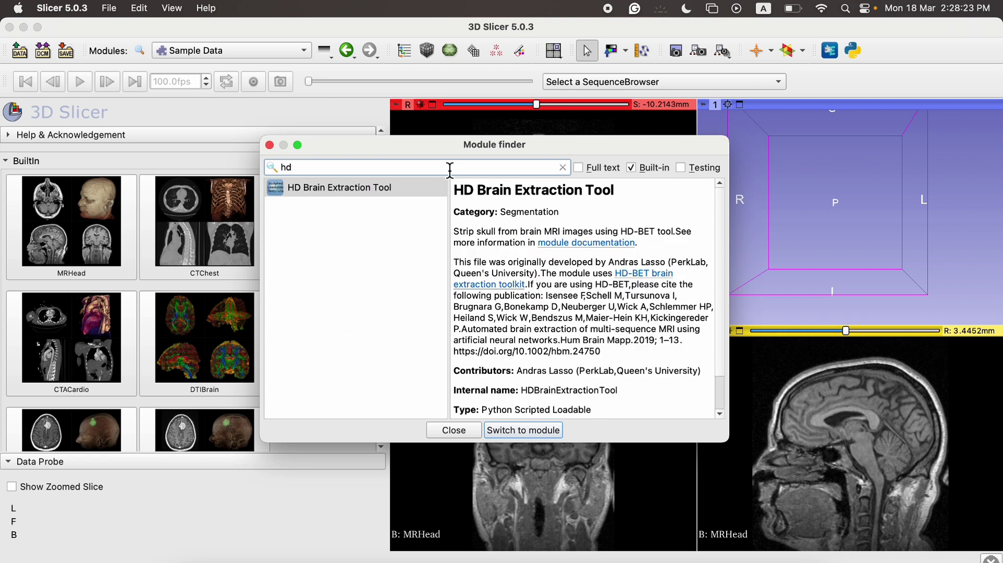
pyautogui.click(353, 197)
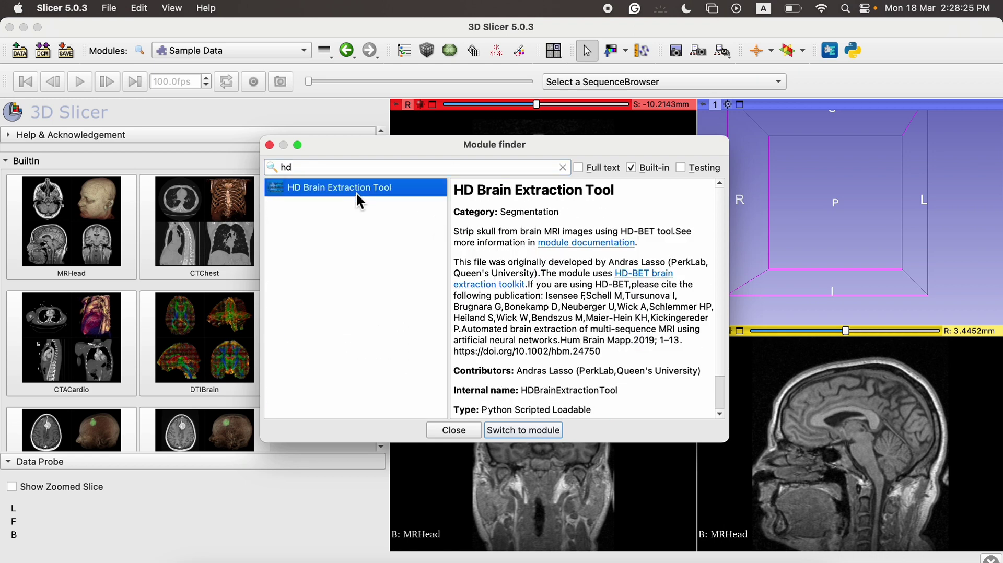
pyautogui.click(524, 432)
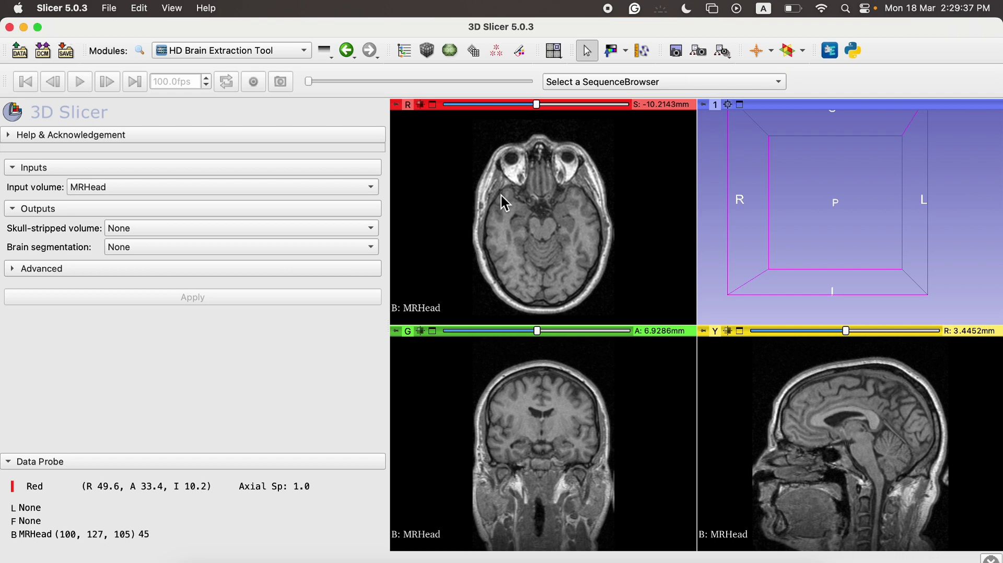
# Assign a new skull-stripped volume and a new brain segmentation named MRHead mask as outputs, and show the advanced settings
pyautogui.click(246, 231)
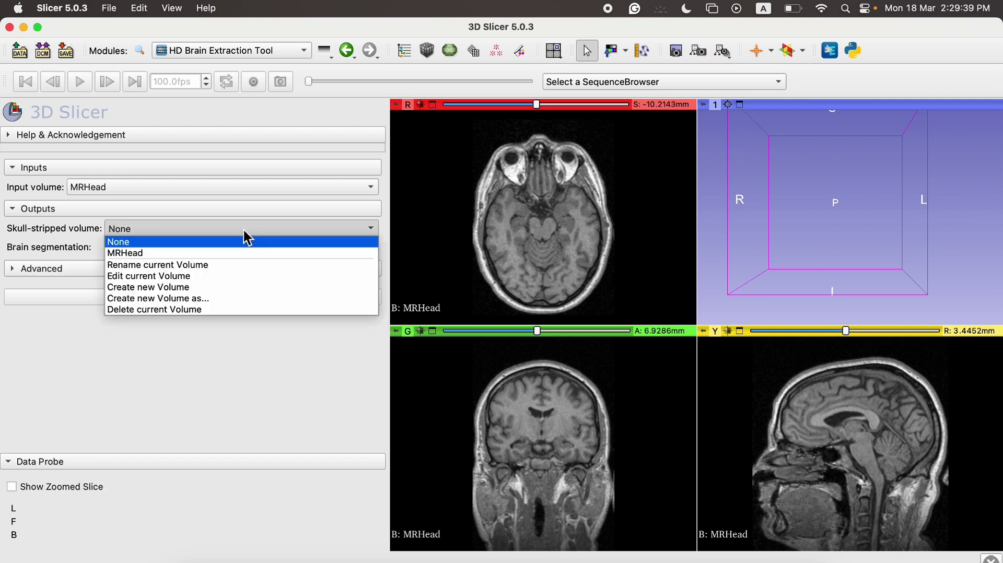
pyautogui.click(207, 287)
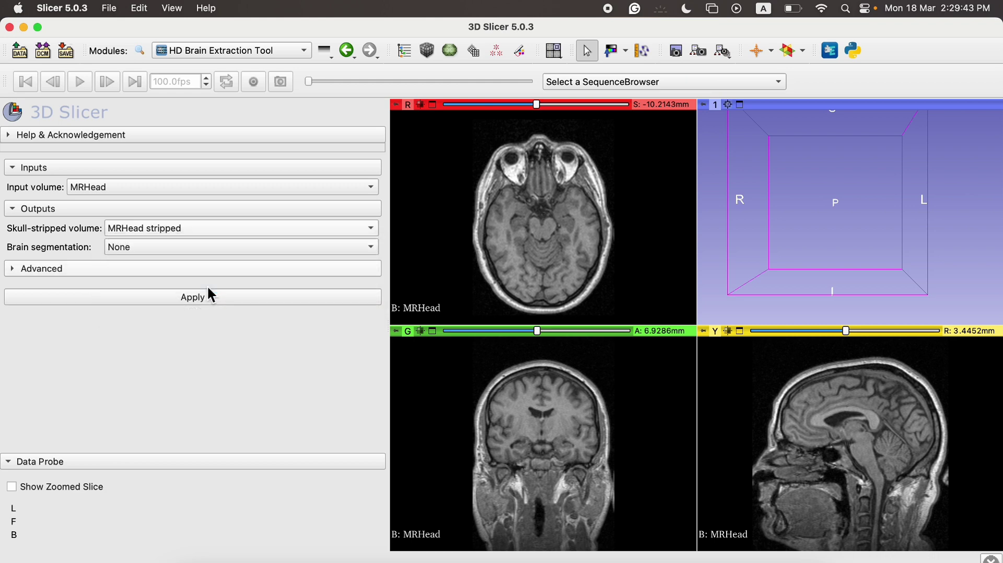
pyautogui.click(171, 249)
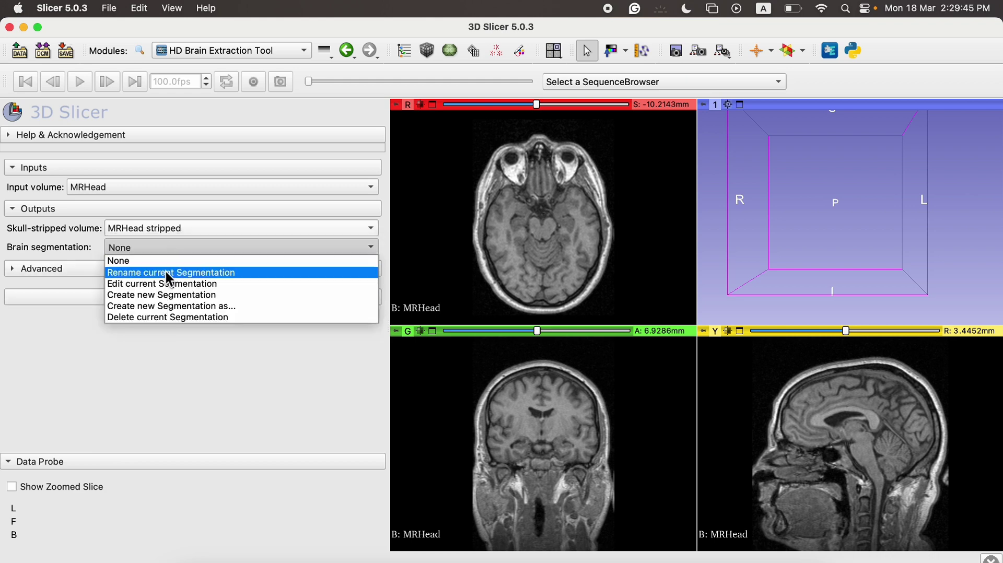
pyautogui.click(167, 307)
pyautogui.click(528, 315)
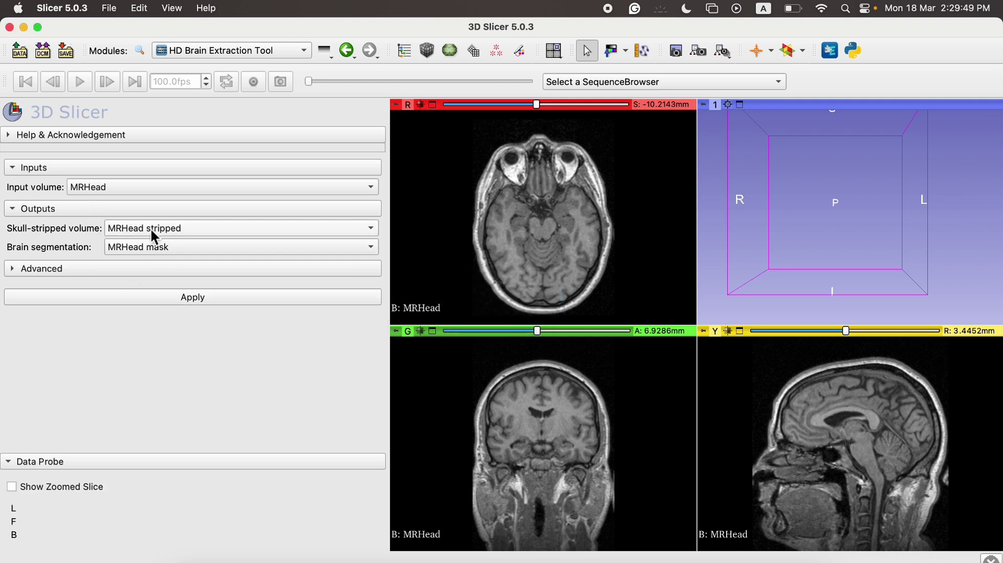
pyautogui.click(105, 269)
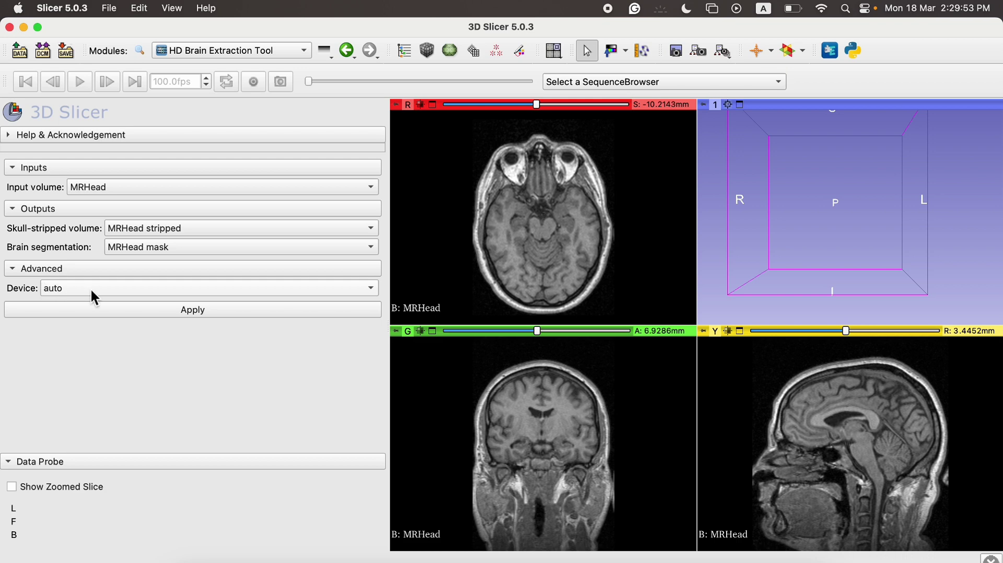
# Set the processing device to gpu 0, run the brain extraction and check the result on the coronal slices
pyautogui.moveTo(91, 296)
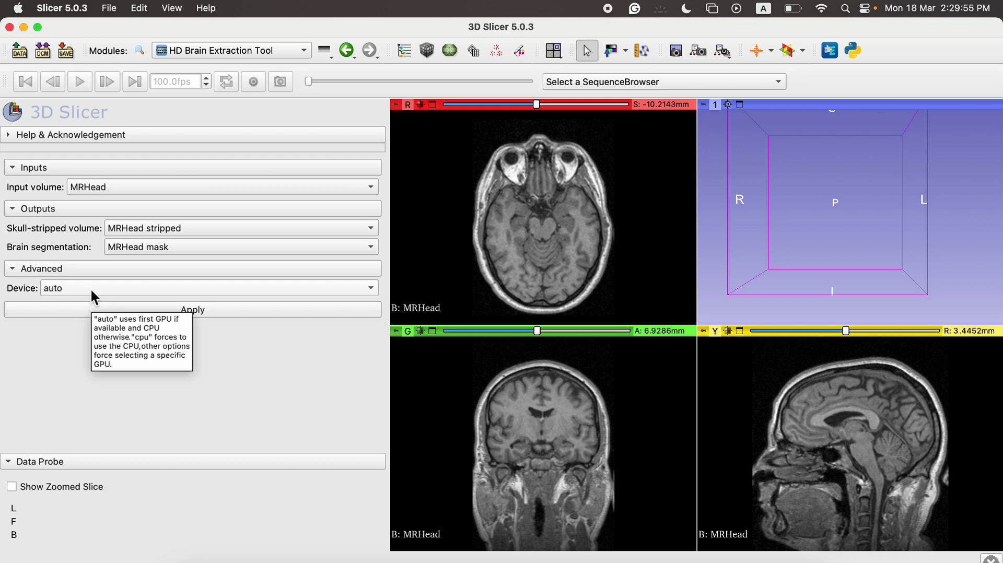
pyautogui.click(94, 292)
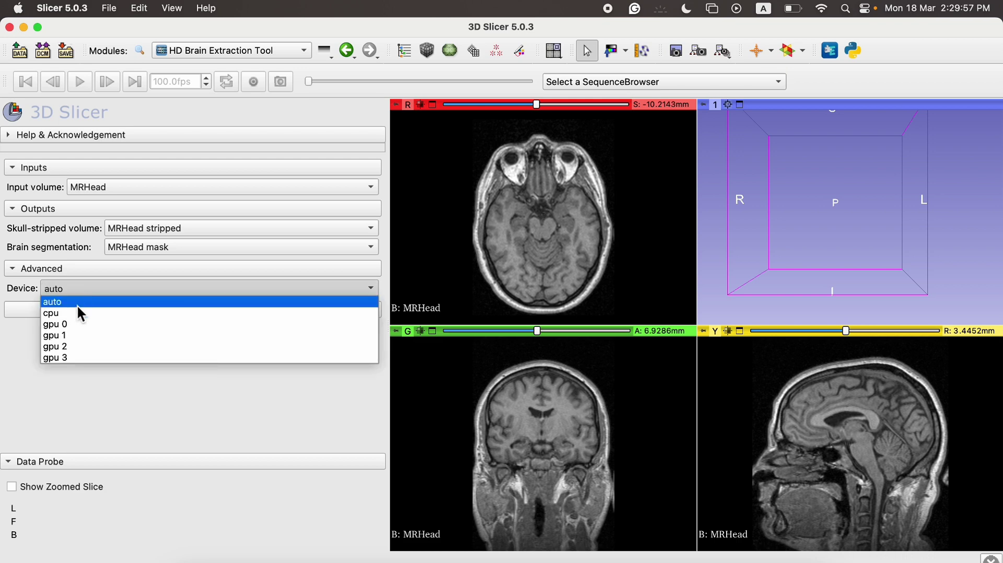
pyautogui.click(71, 324)
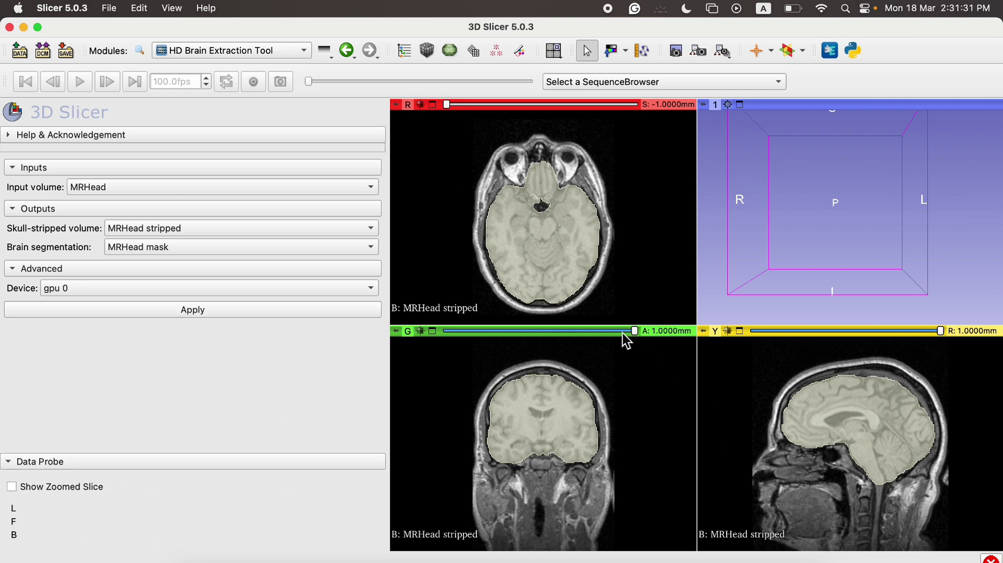
pyautogui.moveTo(624, 332); pyautogui.dragTo(533, 333)
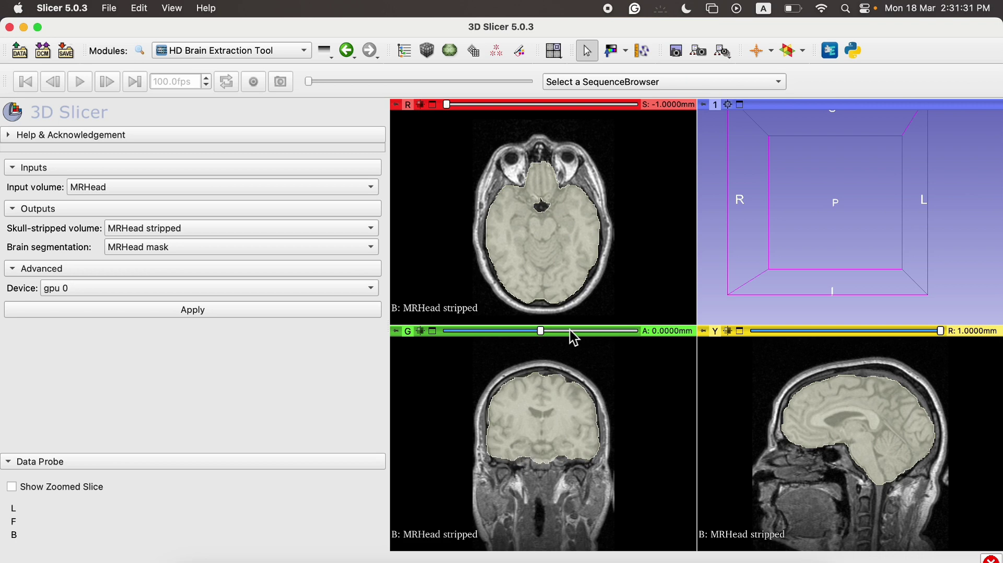
# Switch to the Segmentations module, show the MRHead mask in 3D and rotate the brain to a side view
pyautogui.click(221, 51)
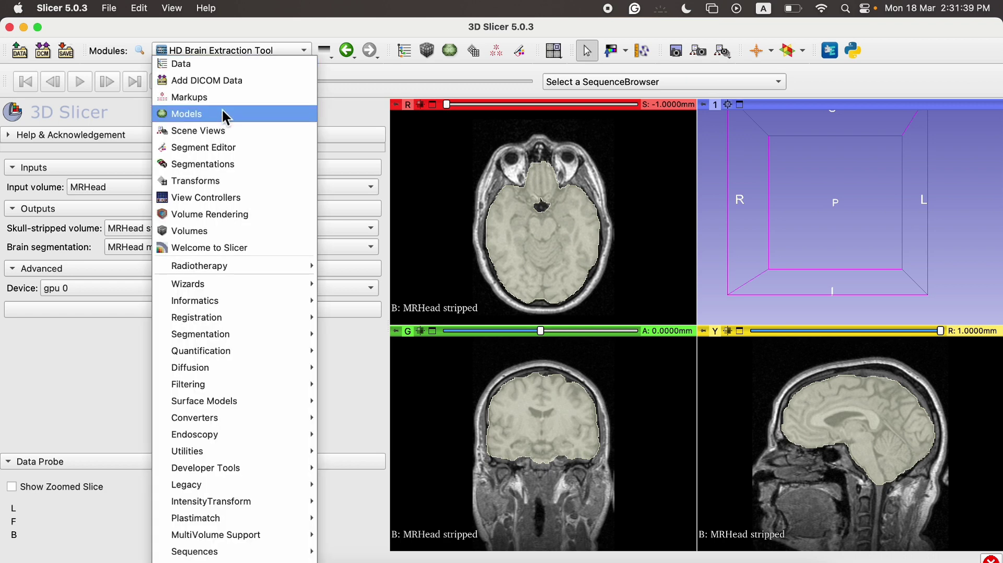
pyautogui.click(215, 164)
pyautogui.click(281, 184)
pyautogui.moveTo(898, 277); pyautogui.dragTo(802, 271)
pyautogui.moveTo(888, 171)
pyautogui.mouseDown()
pyautogui.moveTo(867, 183)
pyautogui.moveTo(887, 211)
pyautogui.moveTo(850, 211)
pyautogui.moveTo(856, 191)
pyautogui.moveTo(909, 188)
pyautogui.moveTo(926, 165)
pyautogui.moveTo(871, 162)
pyautogui.moveTo(881, 165)
pyautogui.mouseUp()
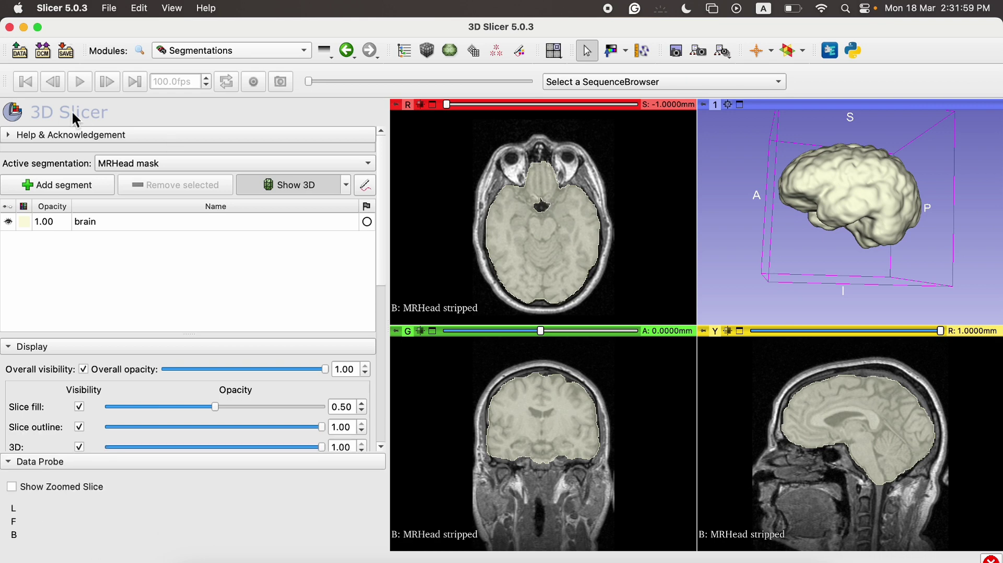
# Start saving the data, including MRHead stripped but excluding the scene file and the Isodose color table
pyautogui.click(67, 54)
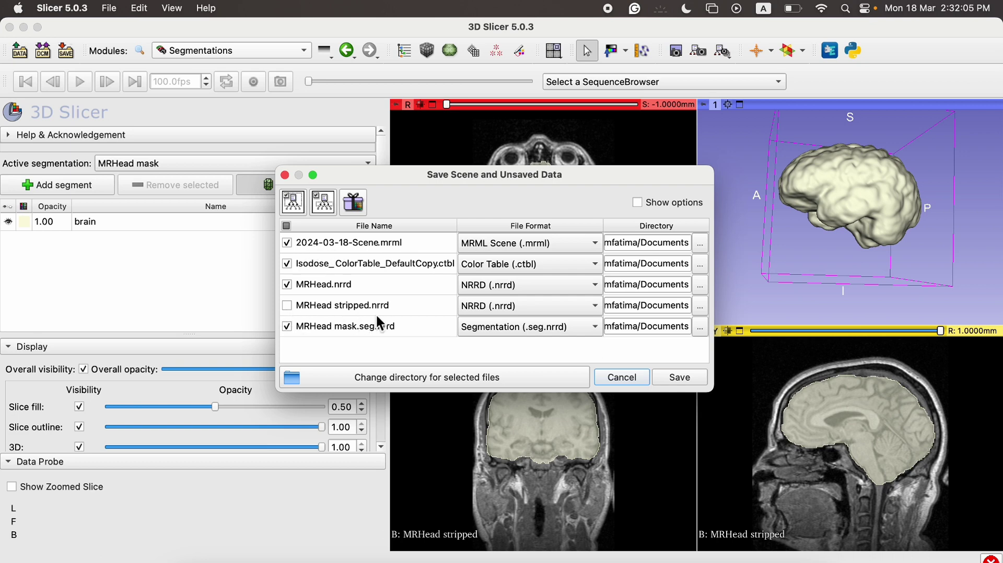
pyautogui.click(288, 306)
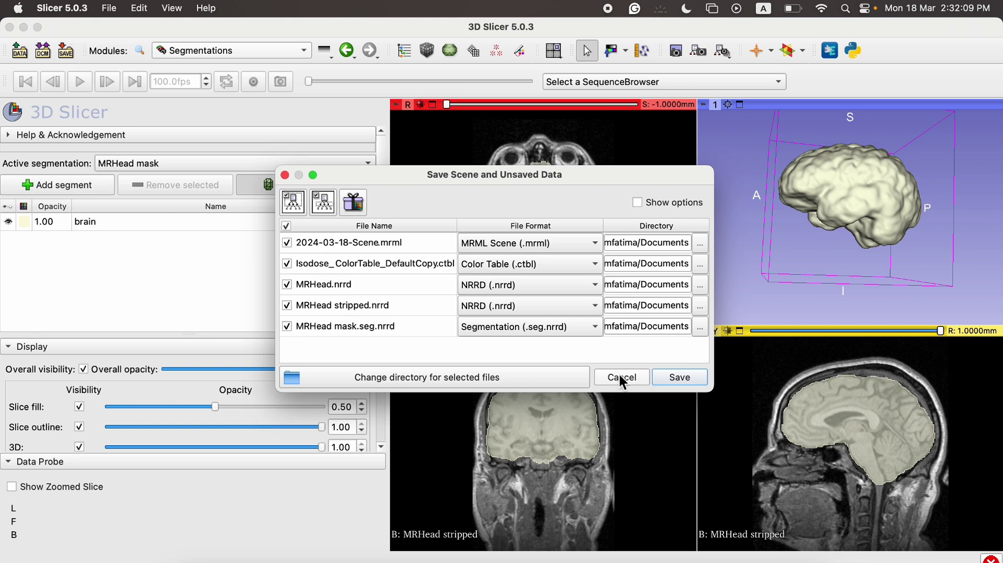
pyautogui.click(288, 242)
pyautogui.click(288, 264)
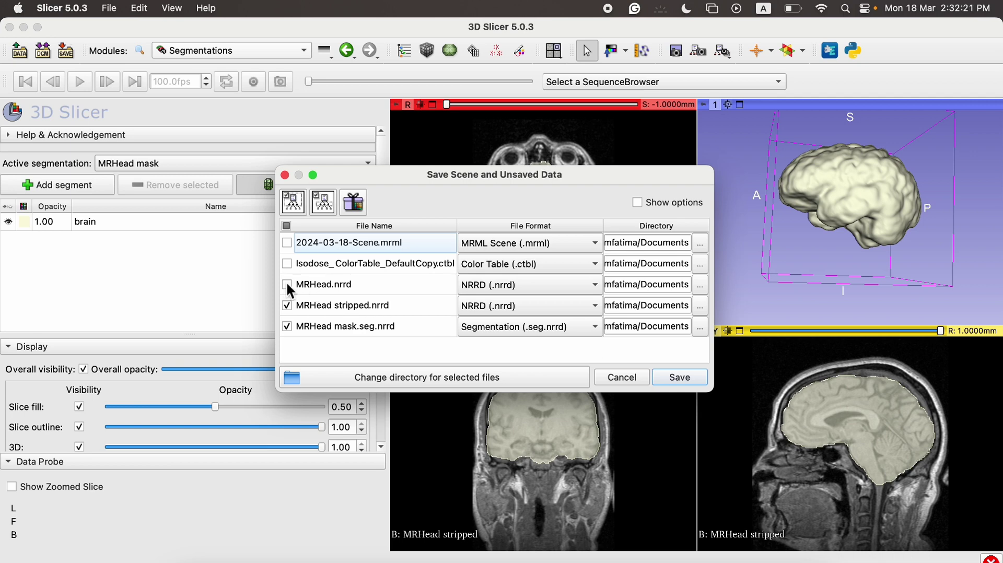
# Set the file format of MRHead stripped to NifTI (.nii.gz) and keep Segmentation (.seg.nrrd) for MRHead mask
pyautogui.click(503, 309)
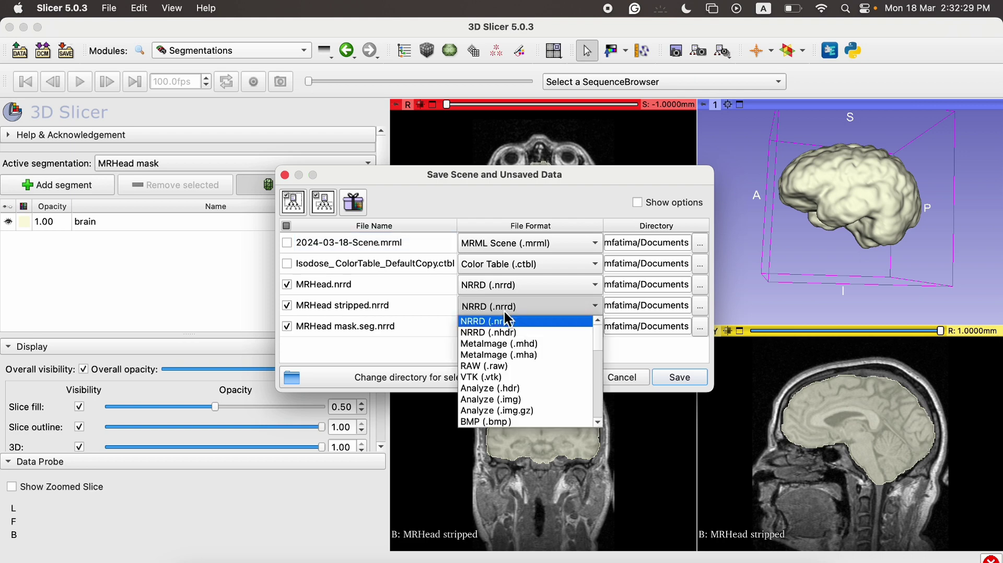
pyautogui.scroll(-5, 512, 353)
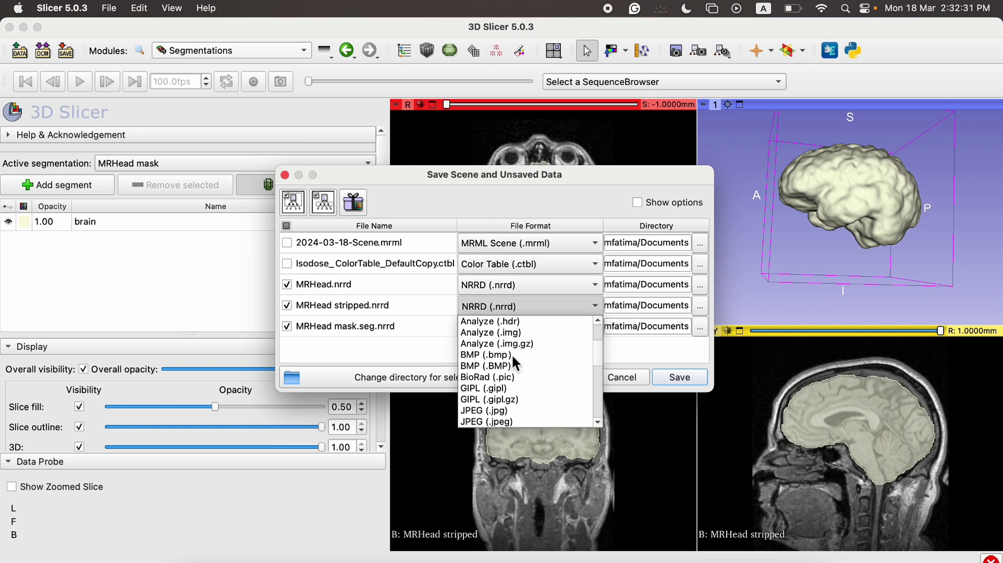
pyautogui.scroll(-5, 512, 354)
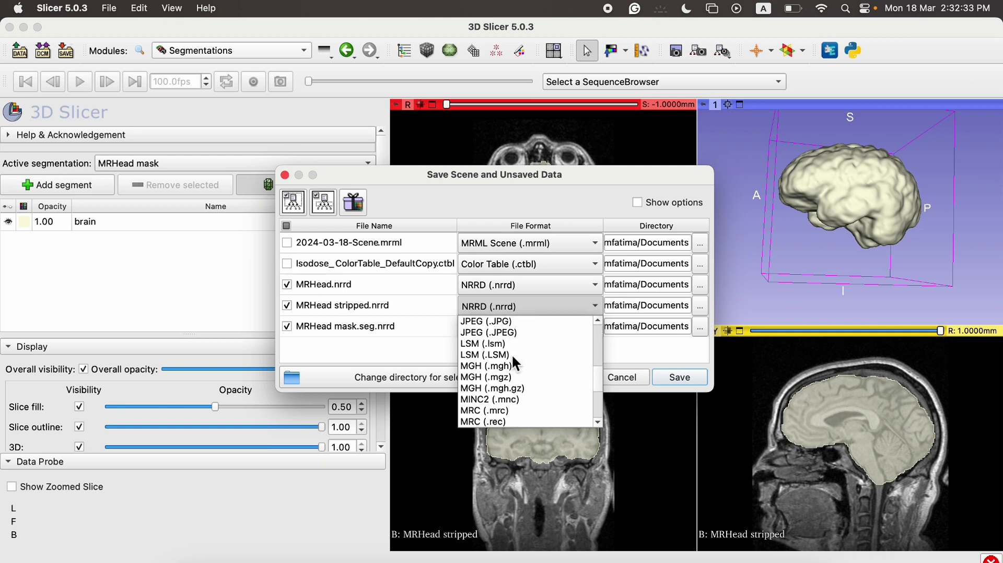
pyautogui.scroll(-2, 512, 353)
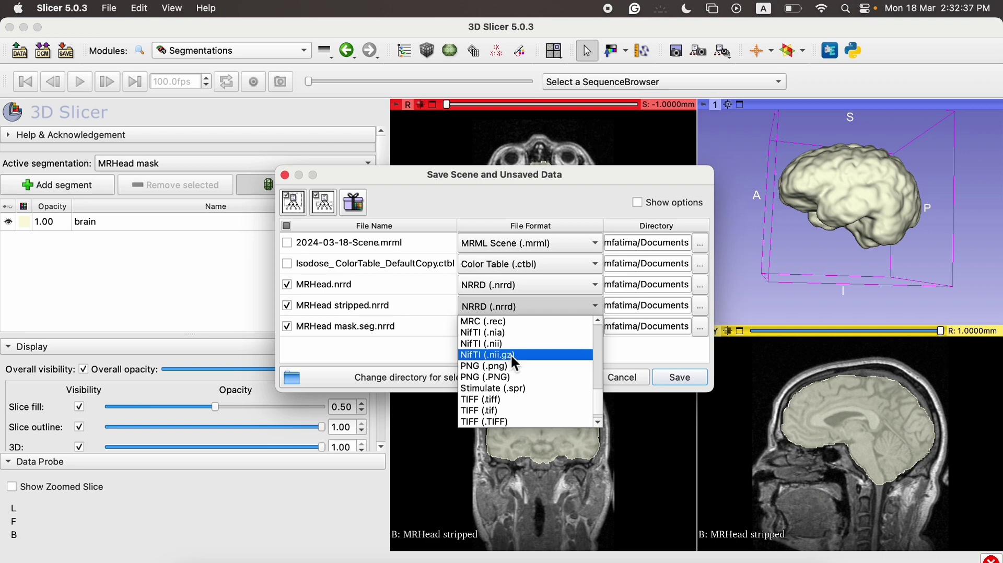
pyautogui.click(510, 355)
pyautogui.click(493, 327)
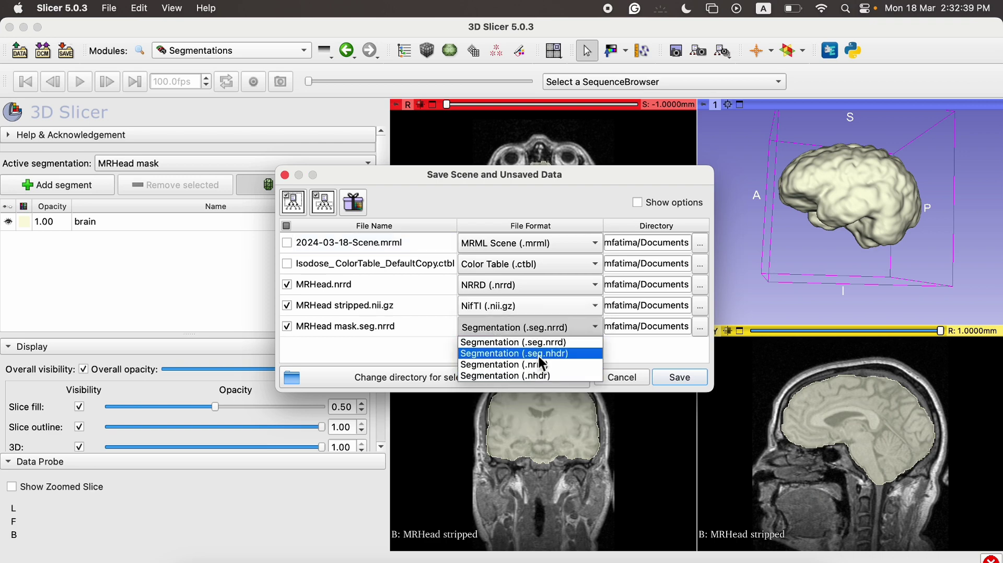
pyautogui.click(511, 343)
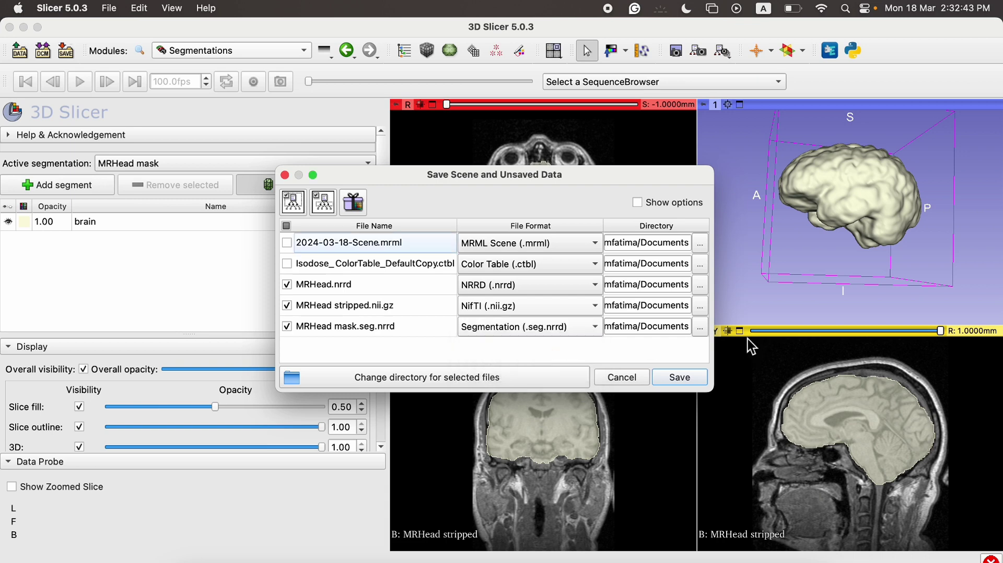
# Browse to the Image Samples folder in Downloads for the save directory of MRHead stripped
pyautogui.click(700, 306)
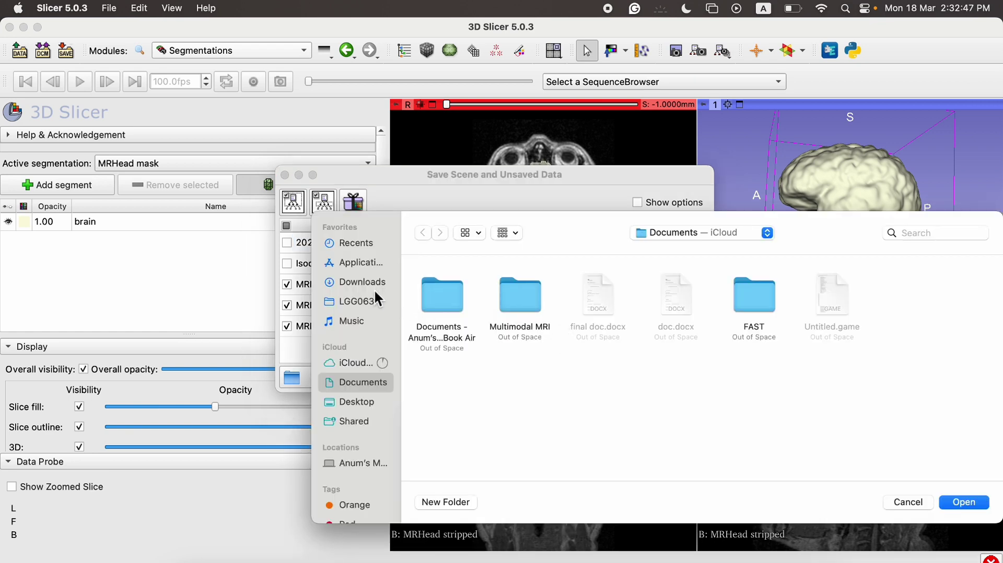
pyautogui.click(374, 285)
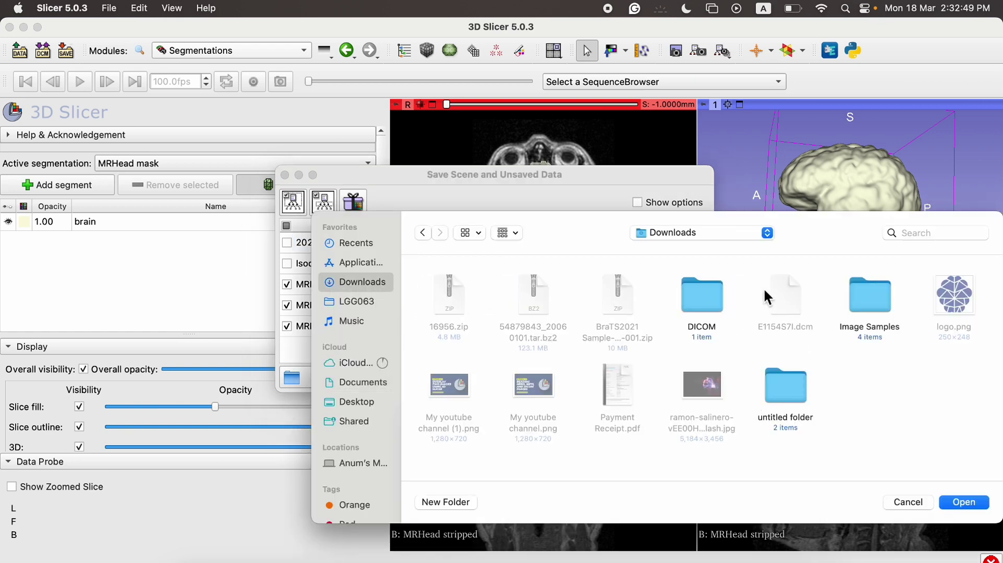
pyautogui.doubleClick(870, 296)
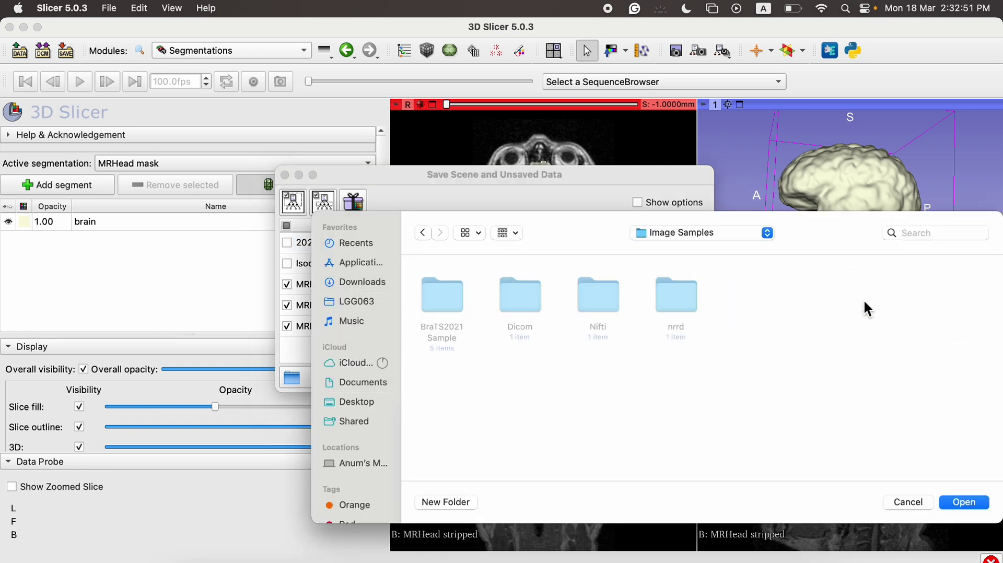
# Switch to Finder and create a new folder named skull_stripped inside Image Samples
pyautogui.rightClick(591, 386)
pyautogui.click(613, 393)
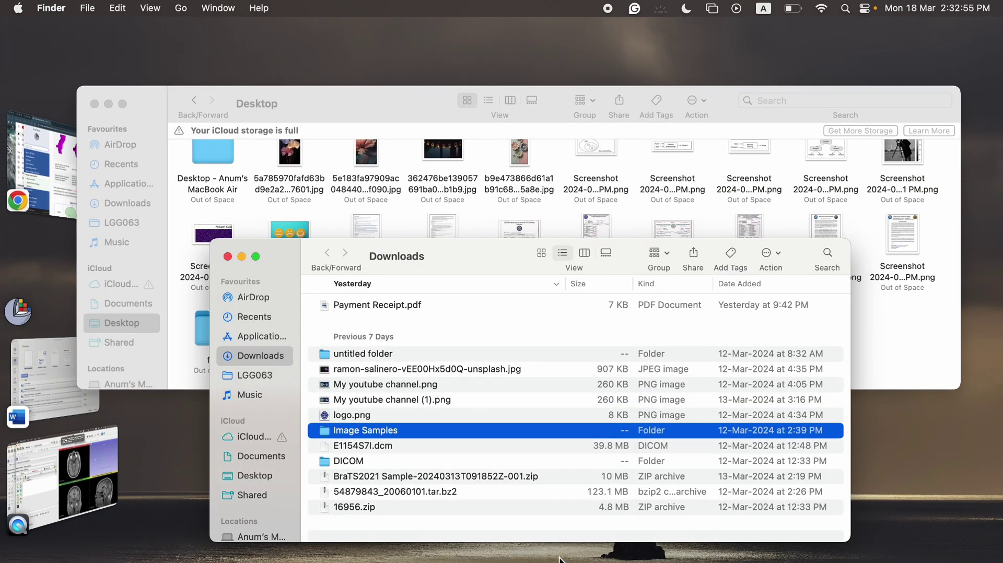
pyautogui.doubleClick(421, 428)
pyautogui.rightClick(420, 424)
pyautogui.click(479, 431)
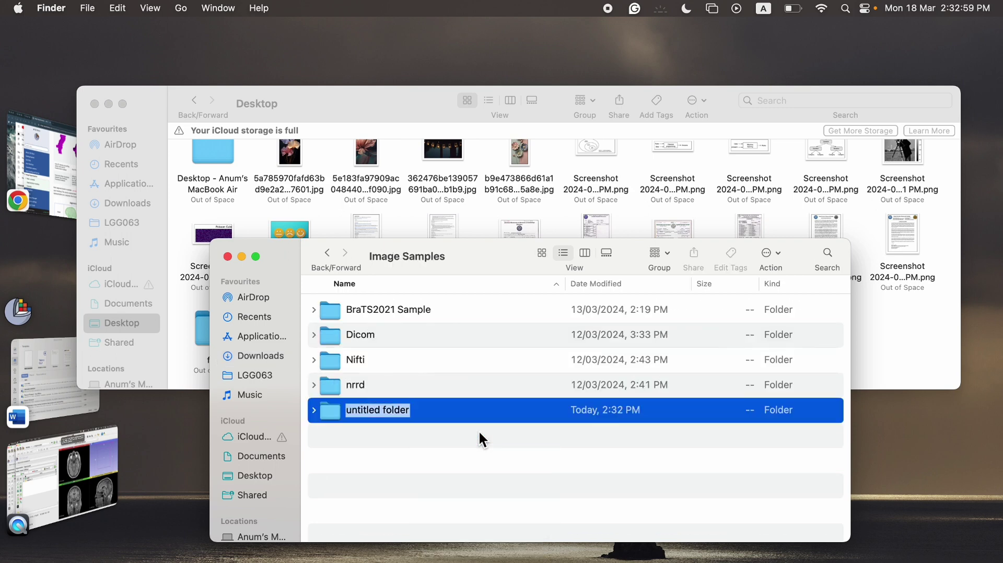
pyautogui.write('skull')
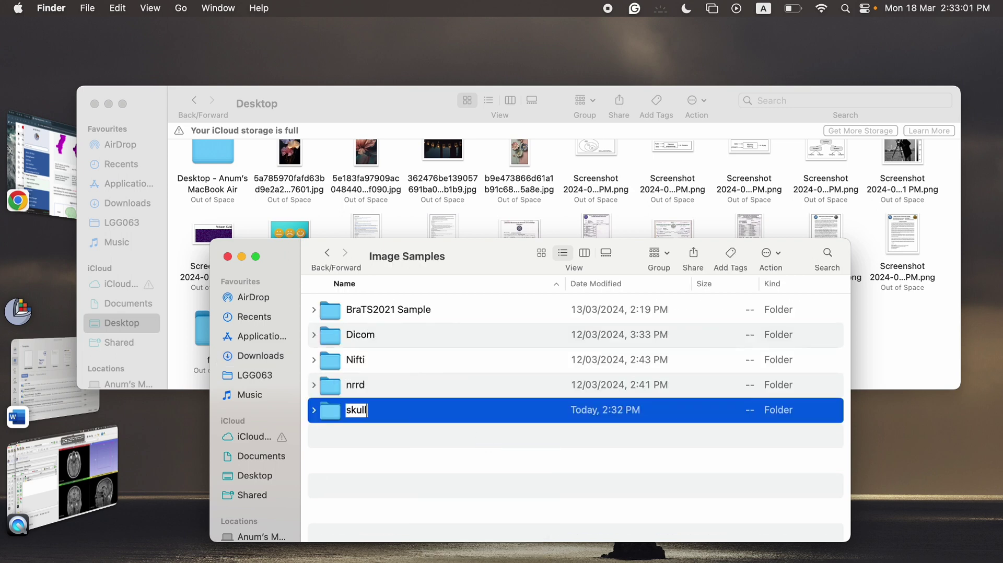
pyautogui.write('_stripped')
pyautogui.press('Return')
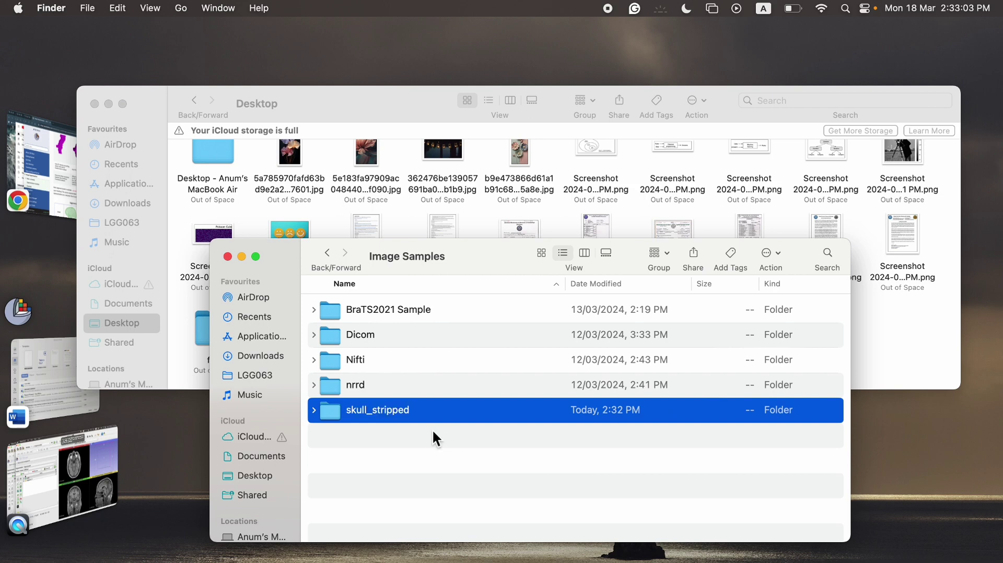
pyautogui.click(403, 411)
pyautogui.press('Return')
pyautogui.click(544, 435)
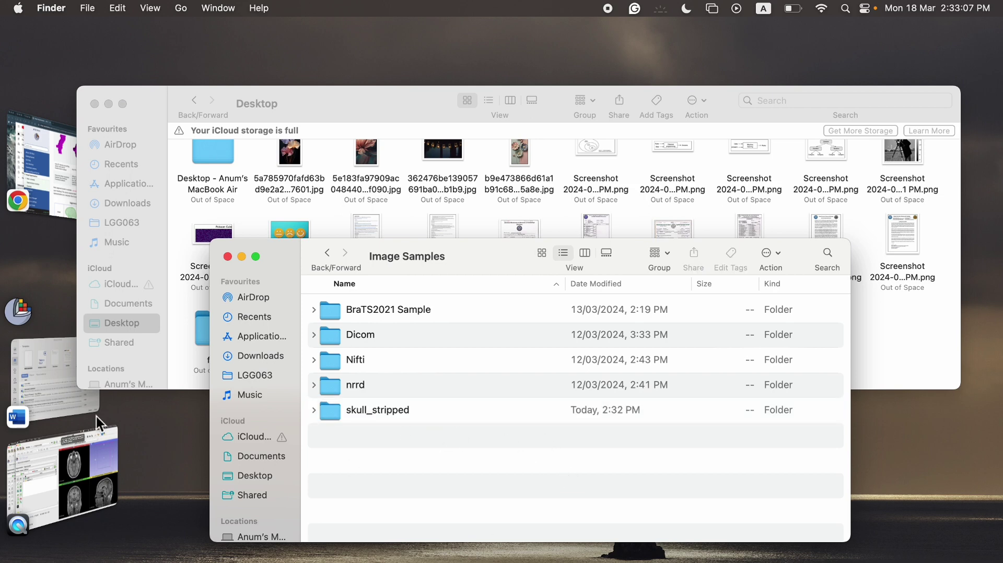
# Return to 3D Slicer and choose the skull_stripped folder as the save directory of MRHead stripped
pyautogui.click(45, 301)
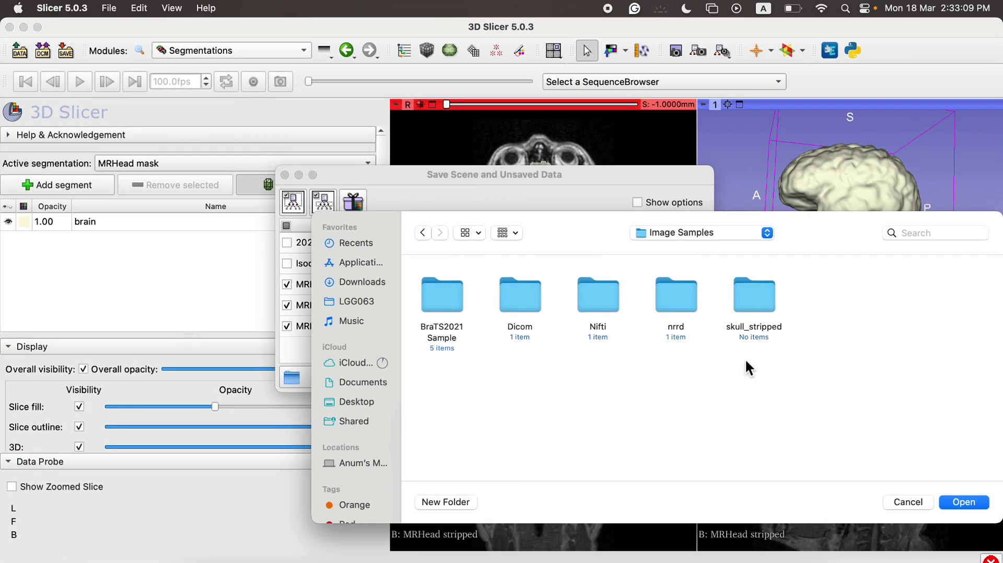
pyautogui.click(762, 298)
pyautogui.doubleClick(761, 297)
pyautogui.click(964, 502)
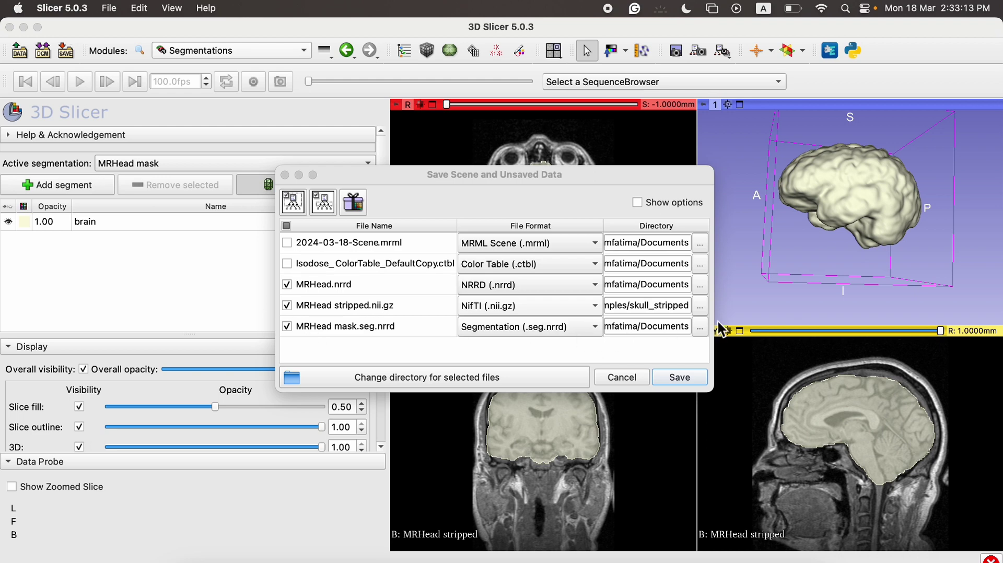
# Set the save directory of the MRHead mask segmentation to Downloads > Image Samples > skull_stripped
pyautogui.click(700, 327)
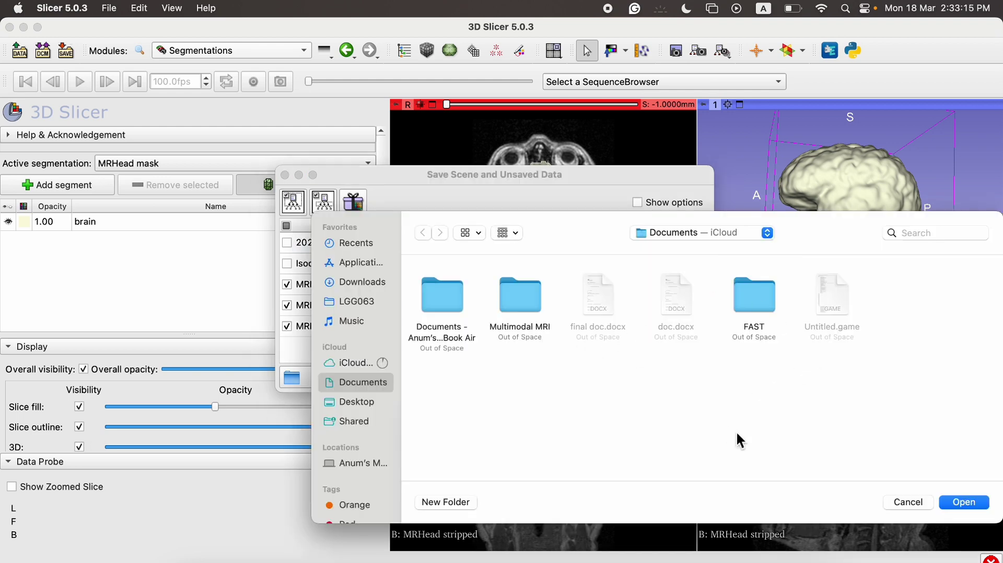
pyautogui.click(907, 503)
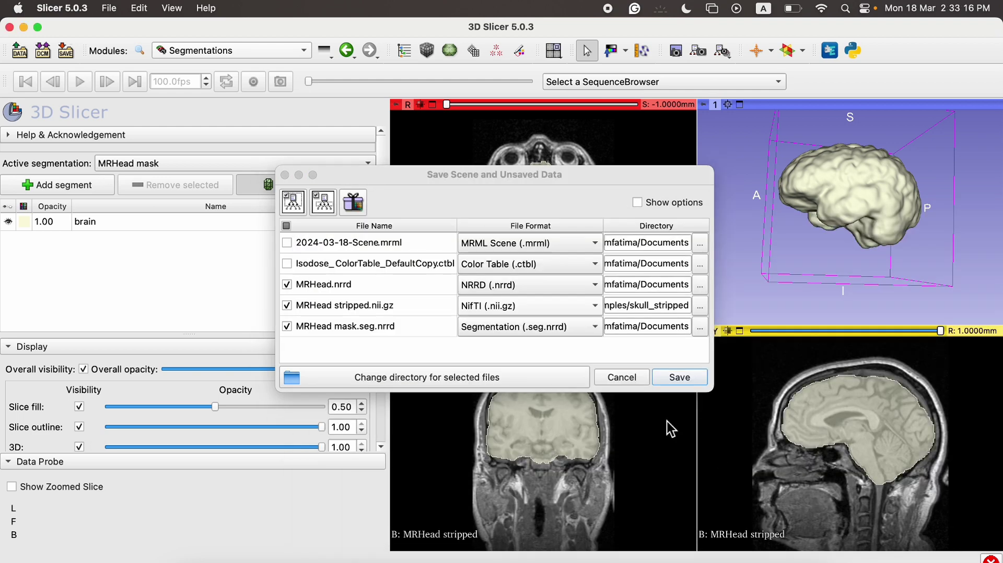
pyautogui.click(700, 326)
pyautogui.click(700, 327)
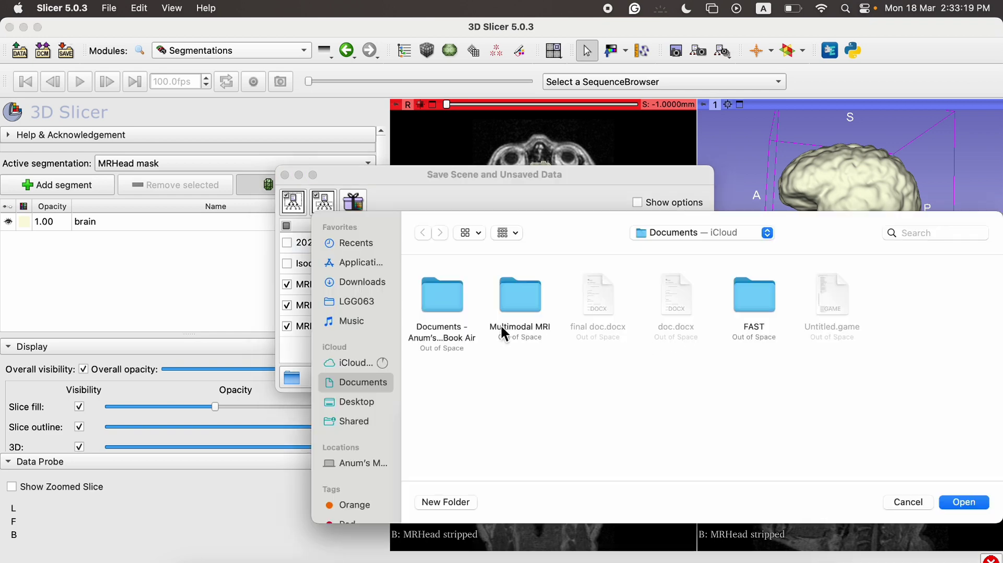
pyautogui.click(351, 283)
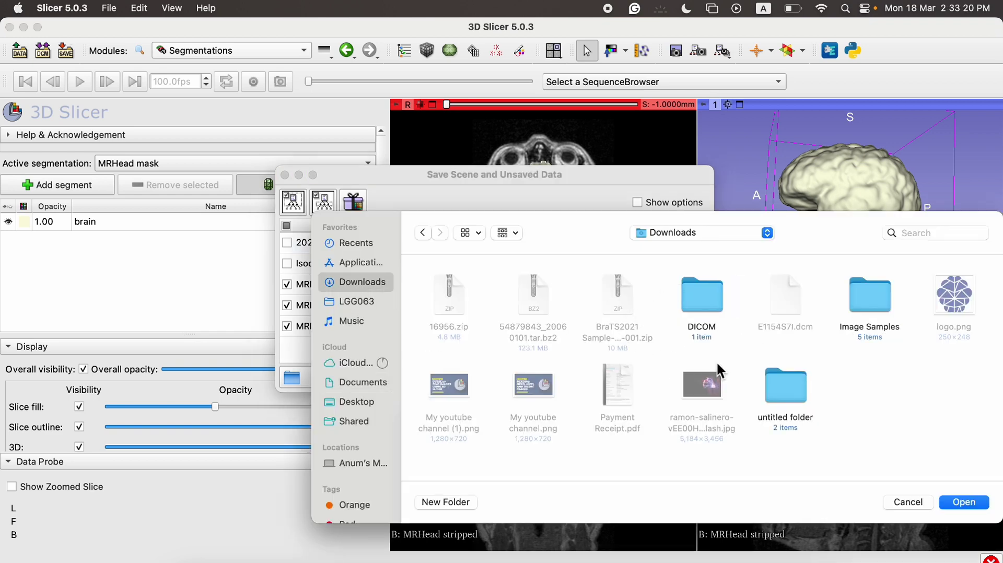
pyautogui.doubleClick(879, 296)
pyautogui.click(750, 307)
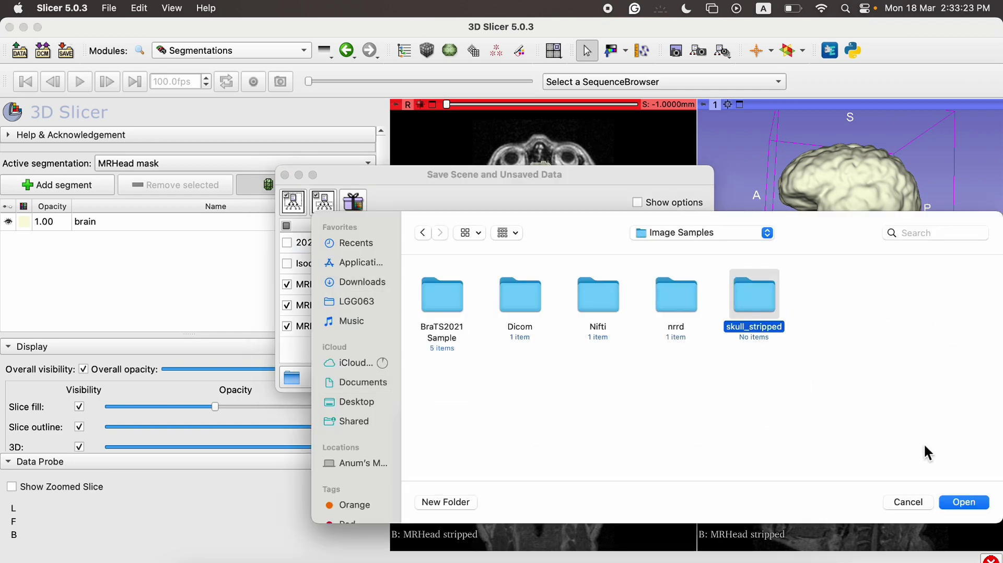
pyautogui.click(964, 502)
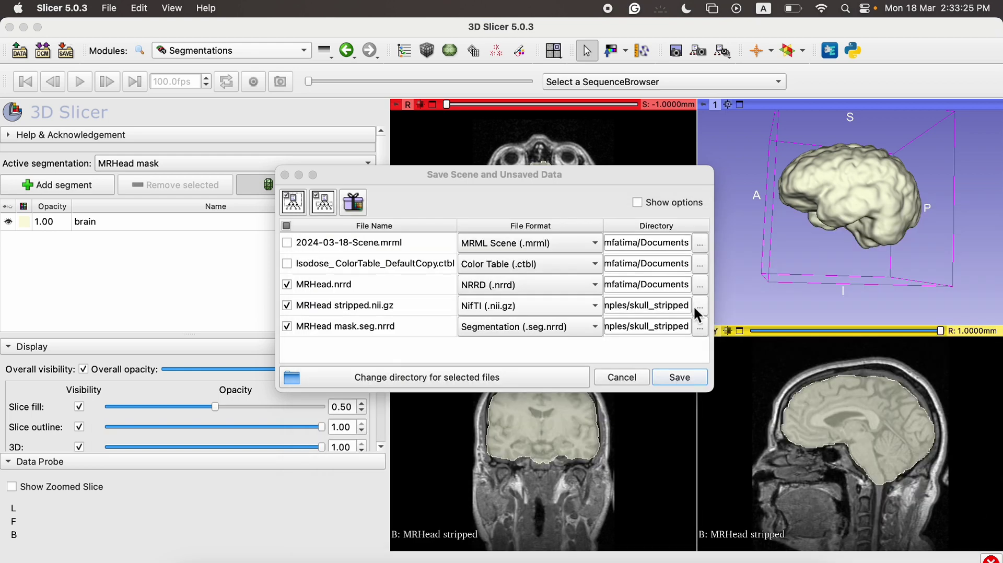
# Set the save directory of the original MRHead.nrrd volume to Downloads > Image Samples > skull_stripped
pyautogui.click(697, 286)
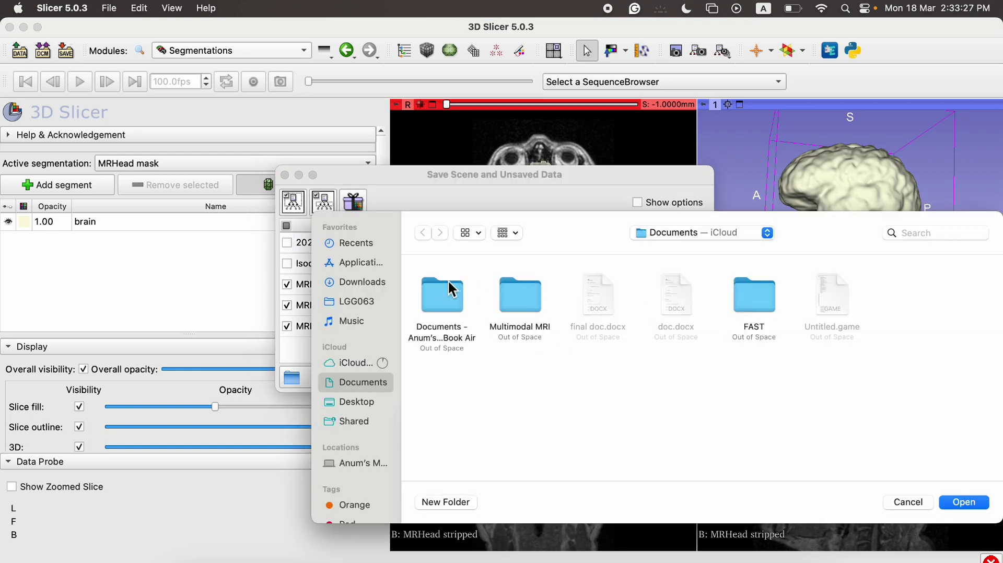
pyautogui.click(378, 283)
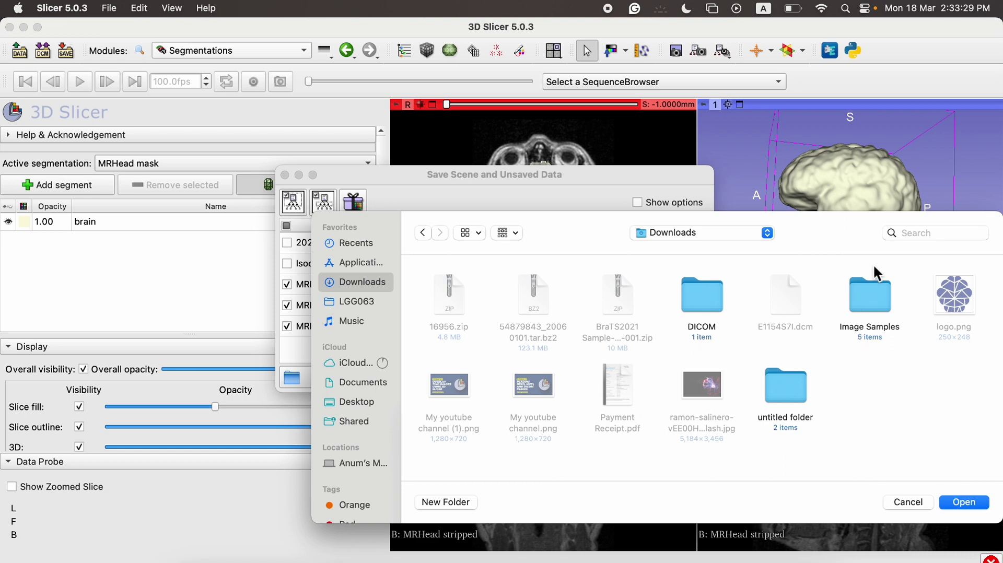
pyautogui.doubleClick(870, 293)
pyautogui.doubleClick(763, 305)
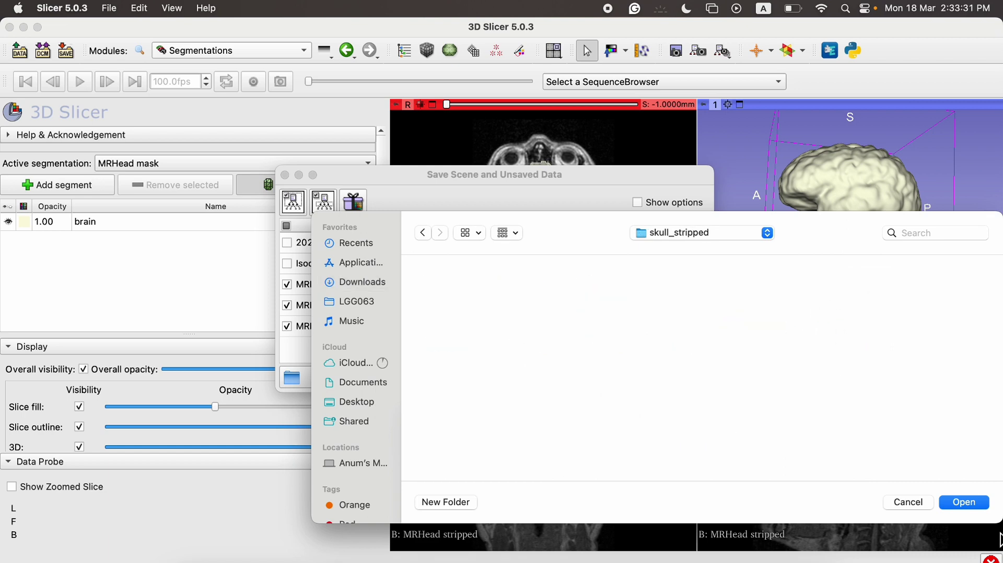
pyautogui.click(973, 504)
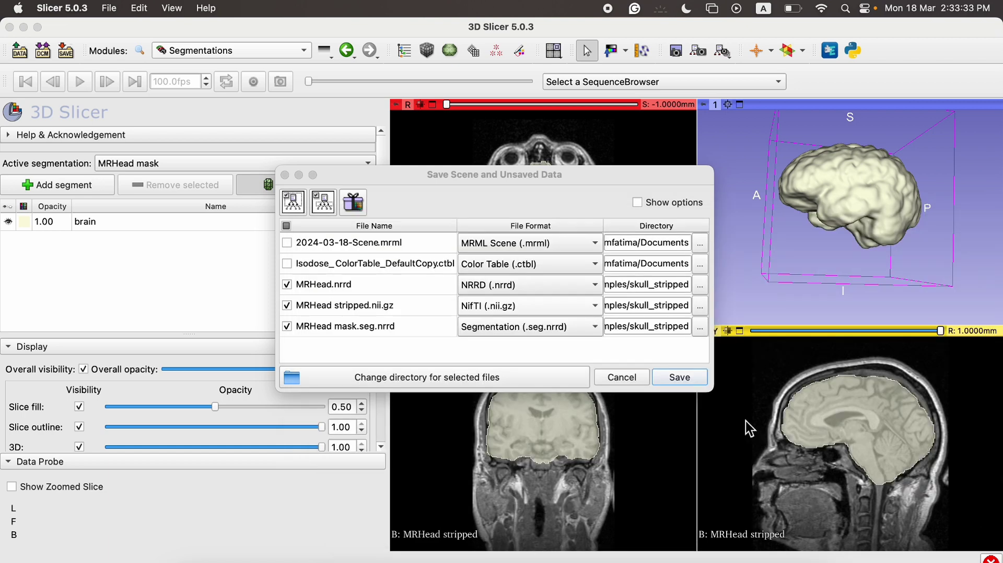
# Save the selected MRHead volume, stripped volume and mask segmentation, and recenter the 3D view on the brain
pyautogui.click(671, 381)
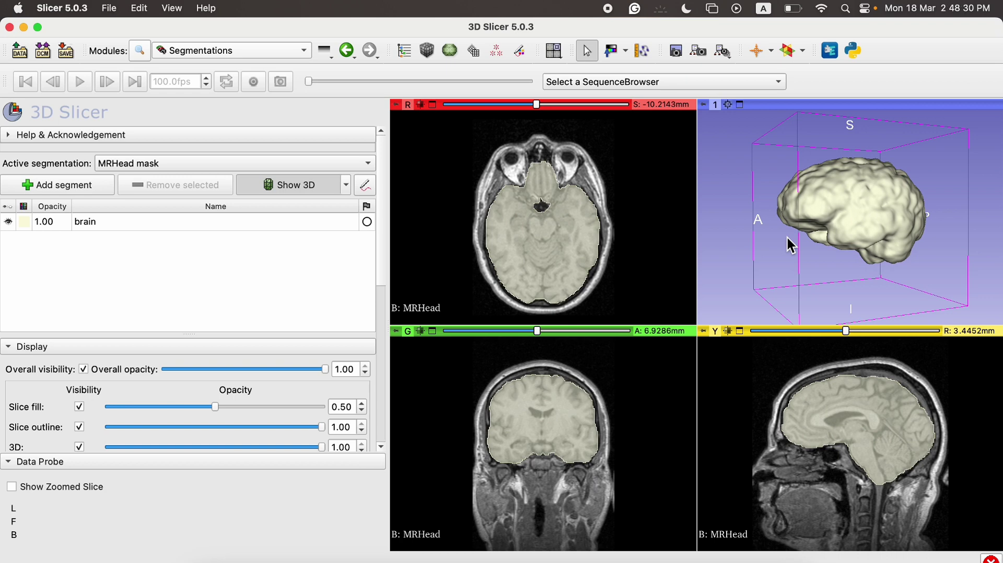
pyautogui.moveTo(790, 245); pyautogui.dragTo(703, 230, button='middle')
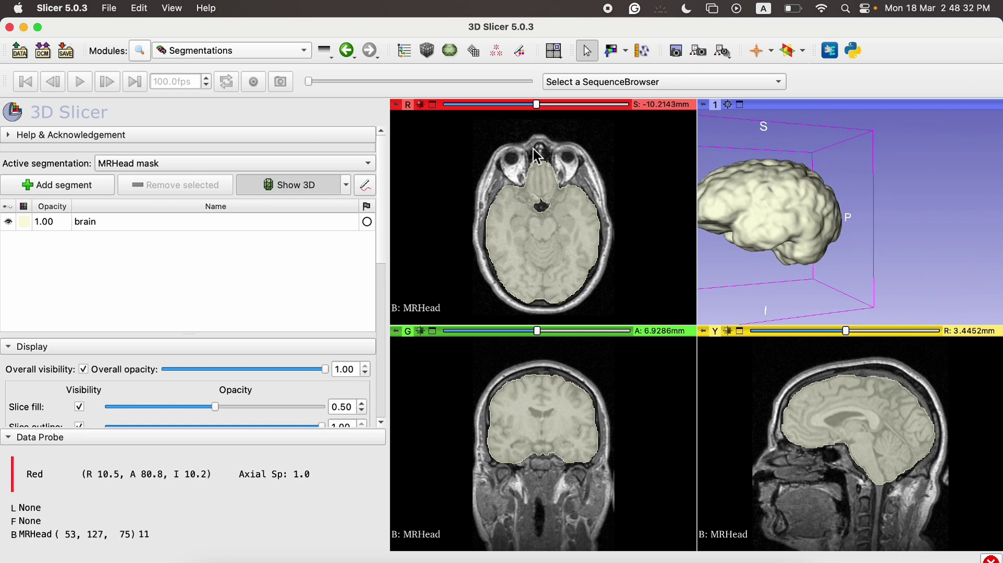
pyautogui.click(729, 103)
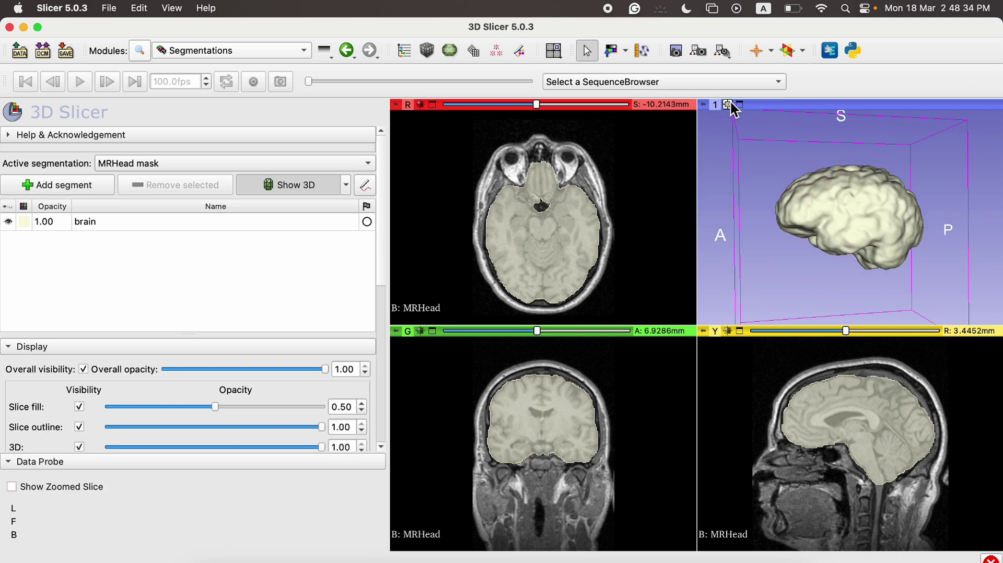
# Switch to the View Controllers module and show the full segmentation and layer controls of the Red axial slice
pyautogui.click(212, 50)
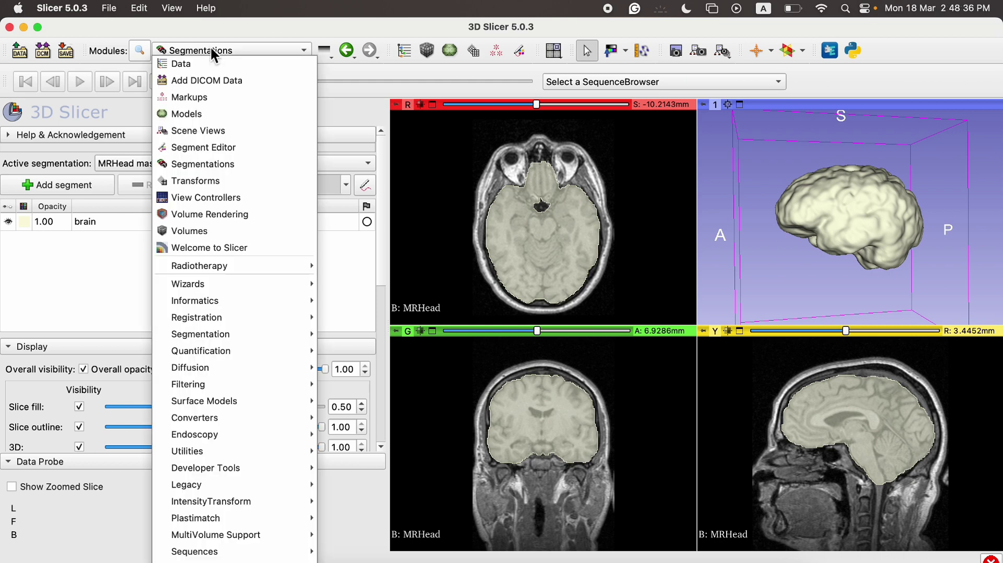
pyautogui.click(216, 197)
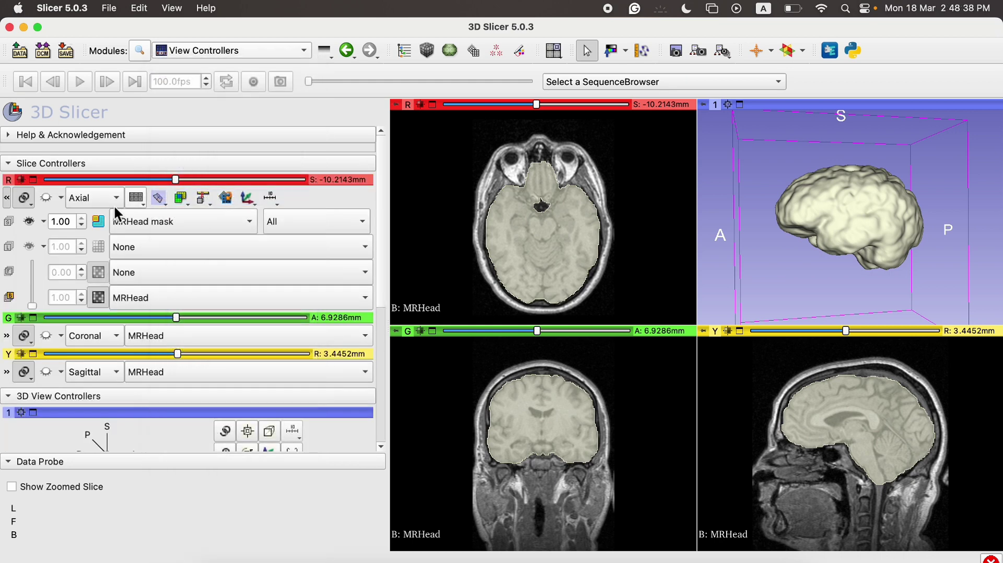
pyautogui.click(8, 198)
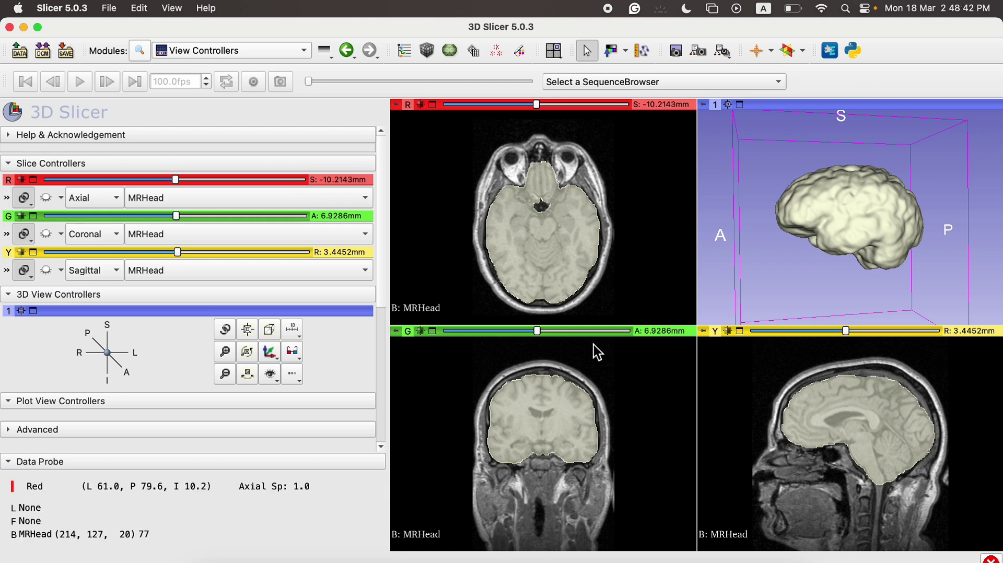
pyautogui.click(7, 198)
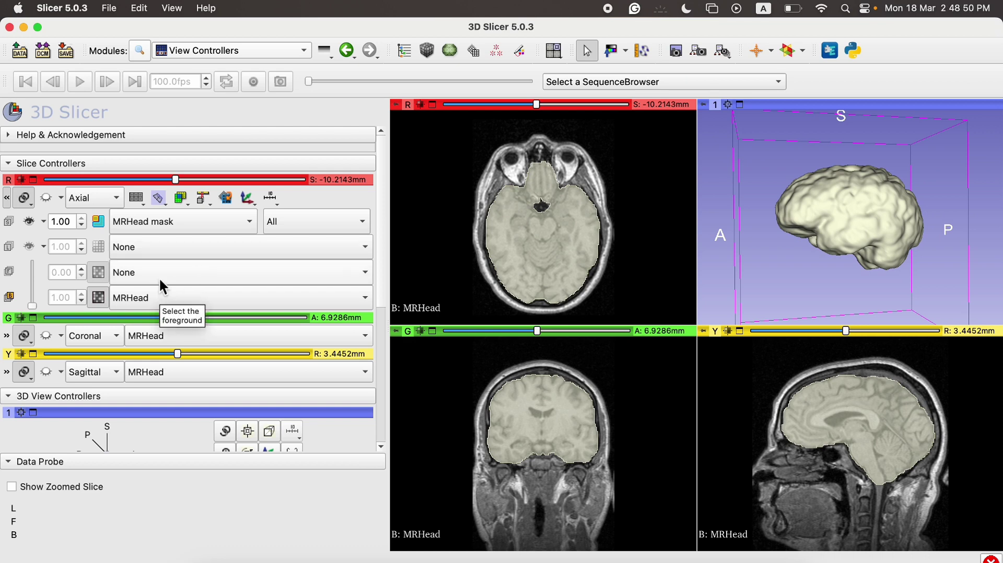
pyautogui.click(167, 230)
pyautogui.click(166, 240)
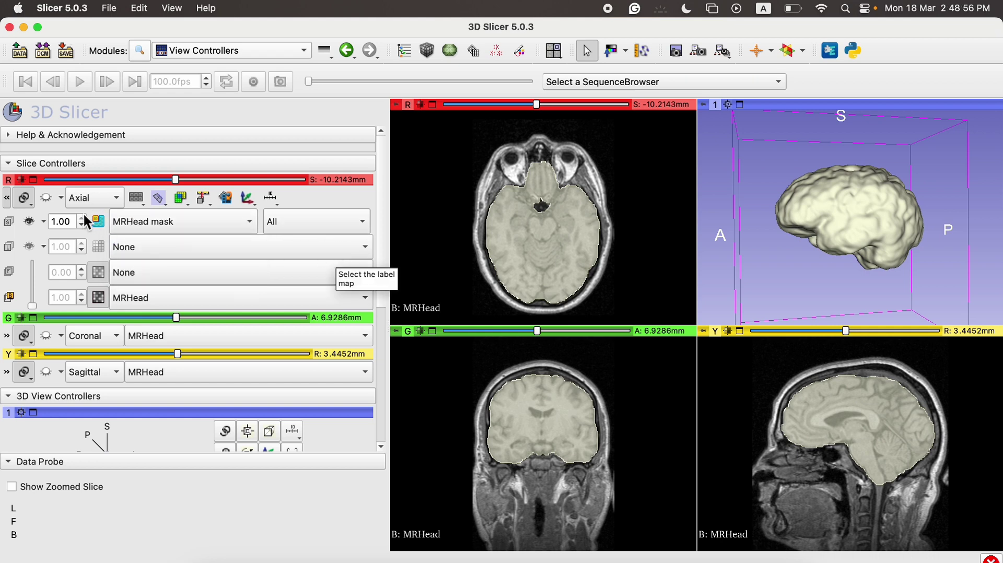
# Hide and reshow the MRHead mask segmentation, and move the axial slice to S: -4.2143mm
pyautogui.click(32, 221)
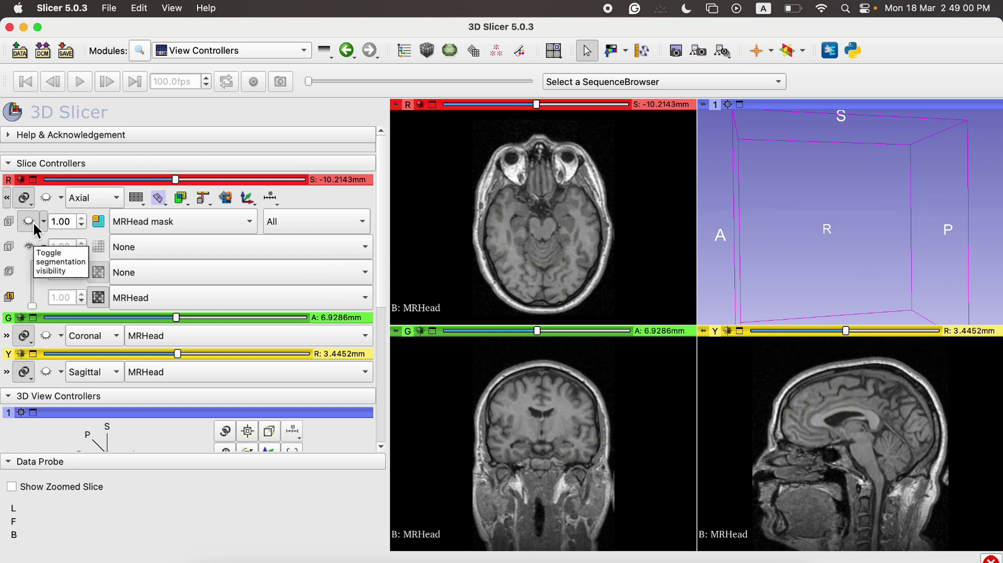
pyautogui.click(33, 222)
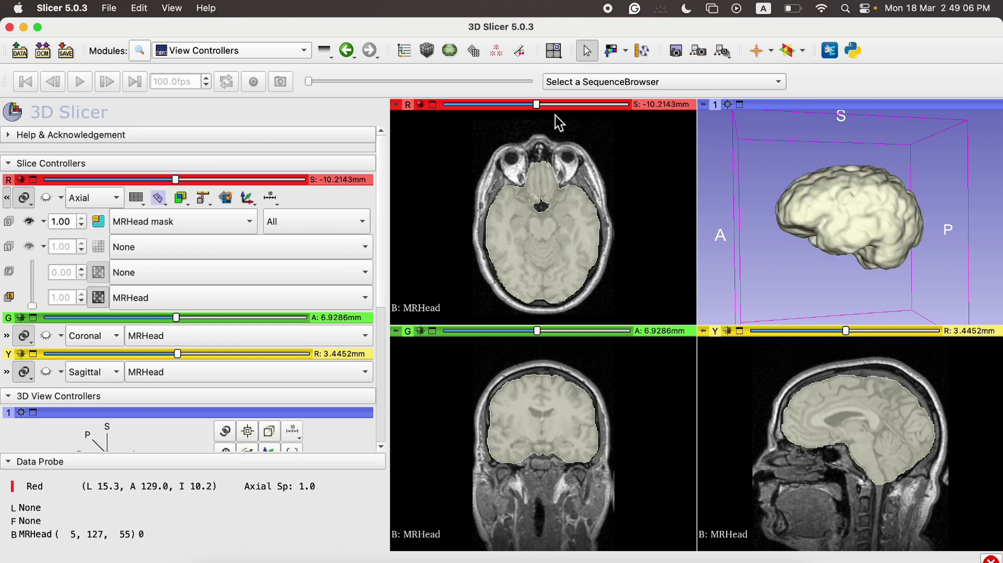
pyautogui.moveTo(536, 105); pyautogui.dragTo(541, 106)
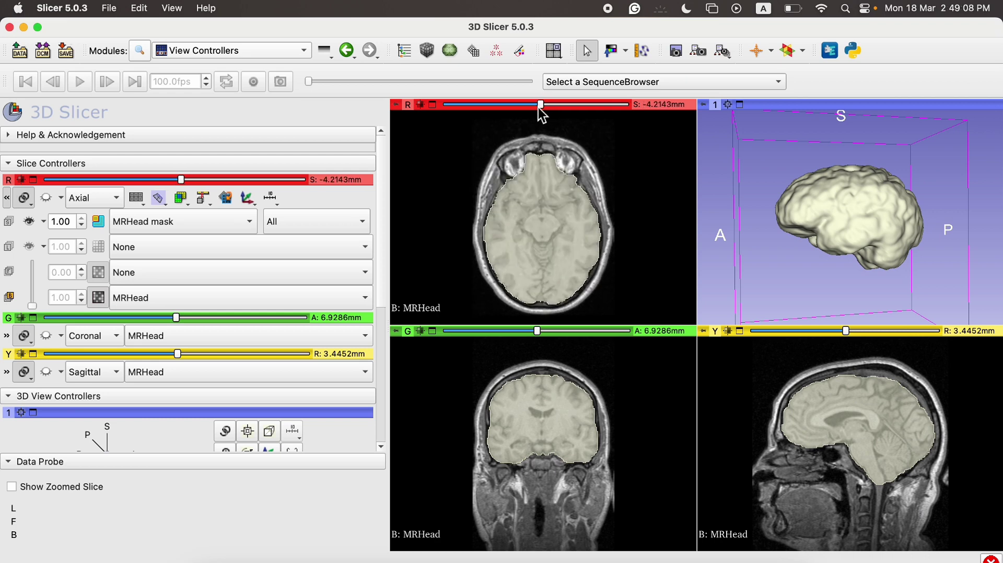
# Cycle the MRHead mask display through outline only, fill only, and back to combined outline and fill
pyautogui.click(98, 221)
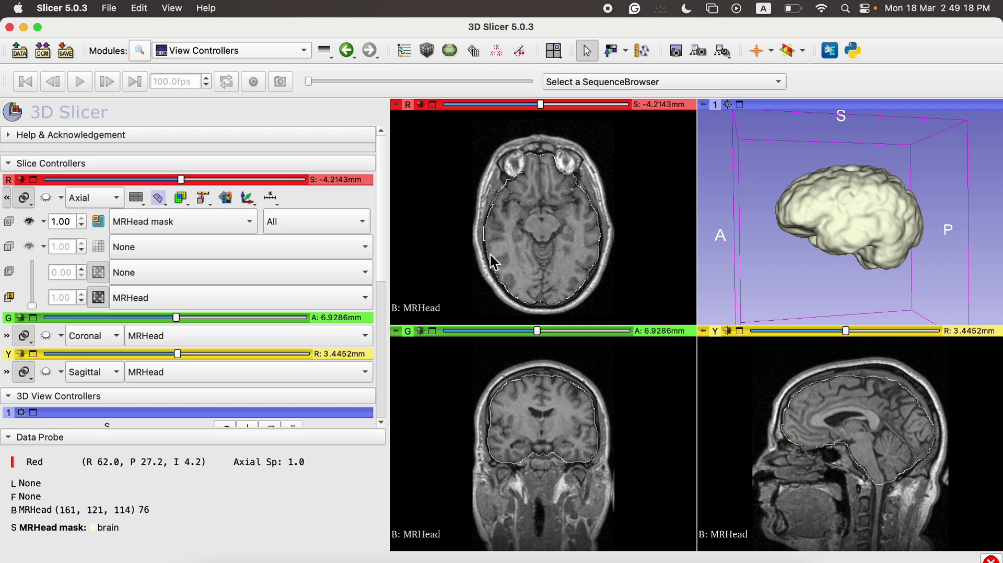
pyautogui.click(98, 219)
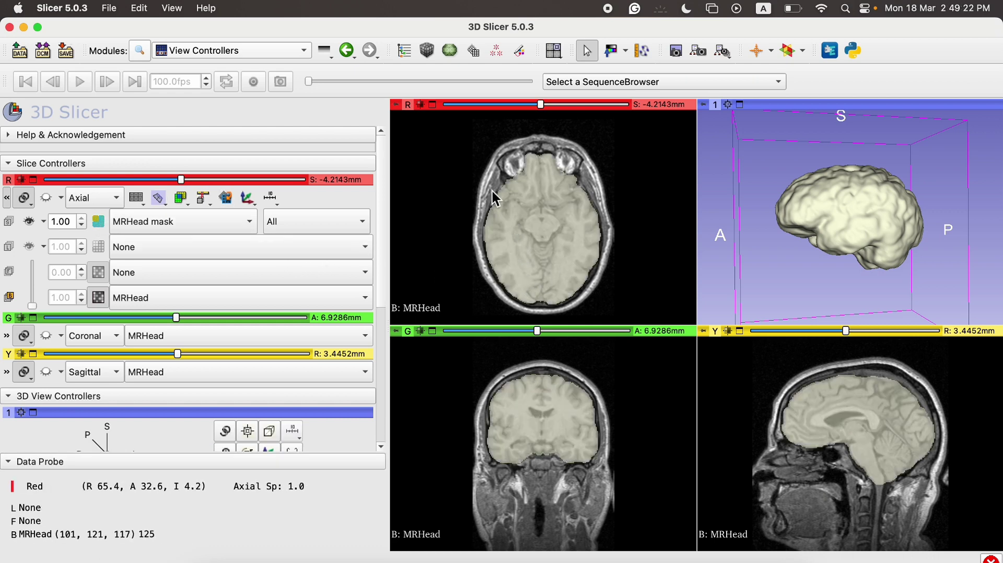
pyautogui.click(99, 223)
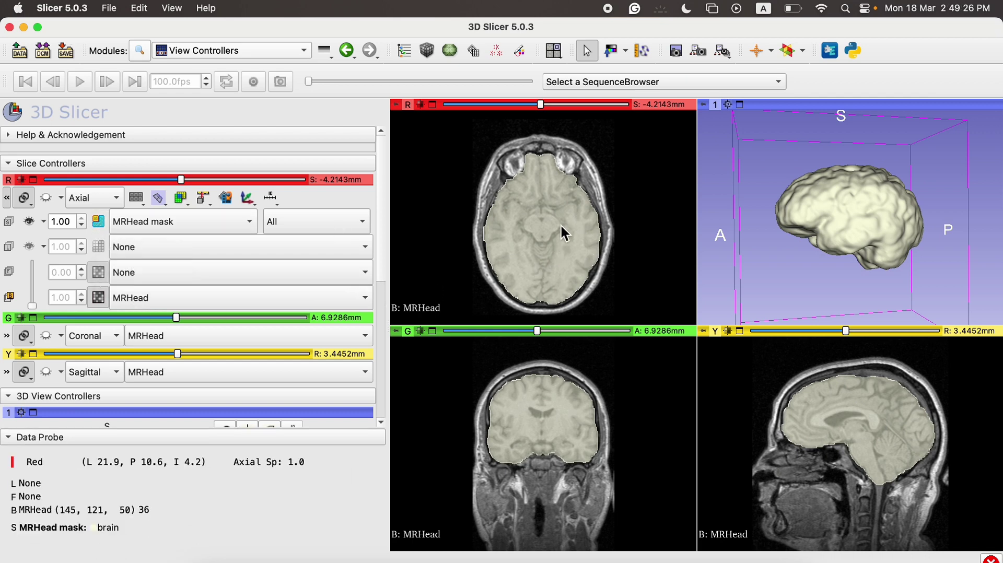